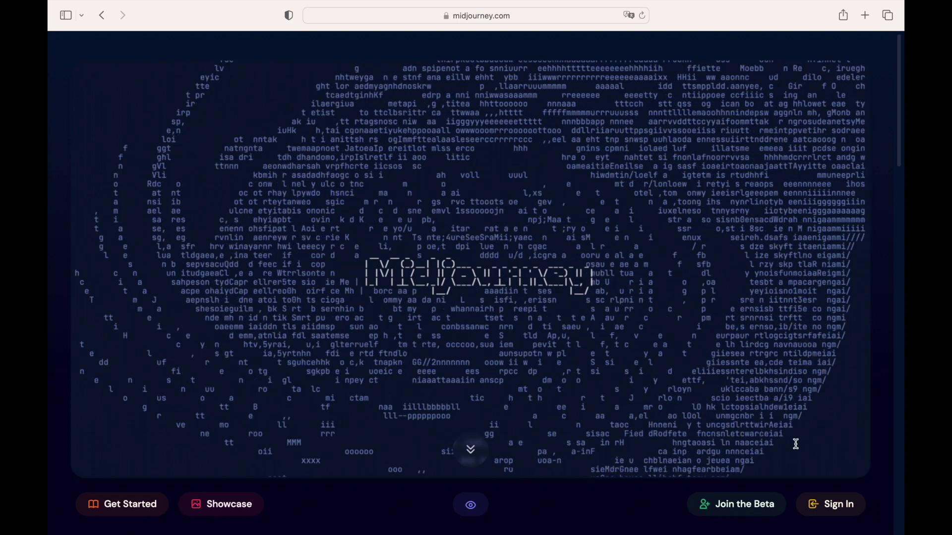
- Join the Midjourney beta from midjourney.com and follow the invite into Discord
click(754, 505)
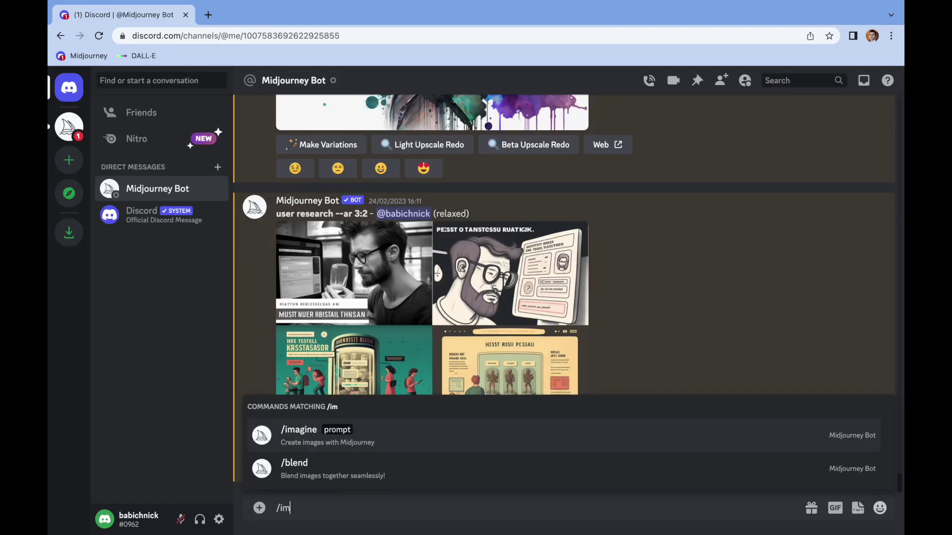
- Submit the /imagine prompt 'high-quality design, mobile app for food delivery, trending on Dribbble, Behance'
click(599, 444)
text(high)
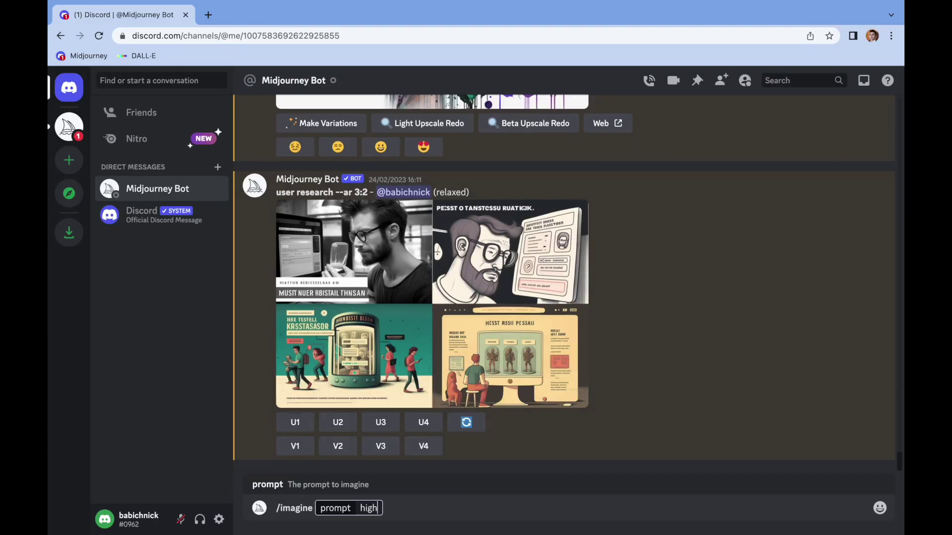
text(-quality)
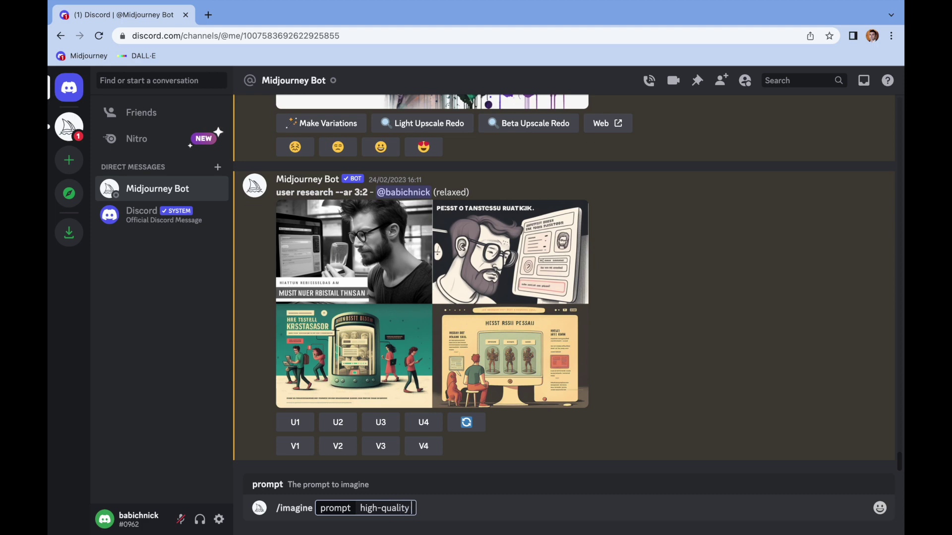
text( design, mobile)
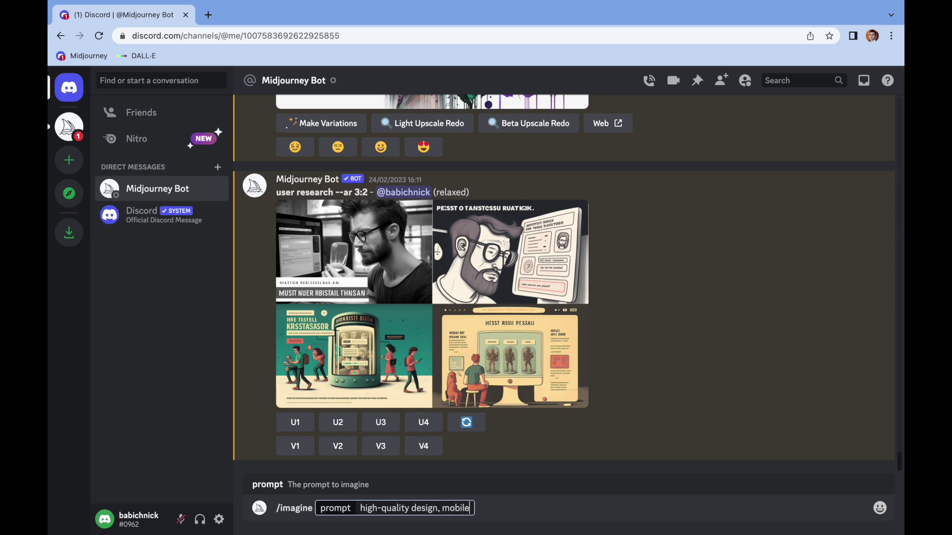
text( app for food delive)
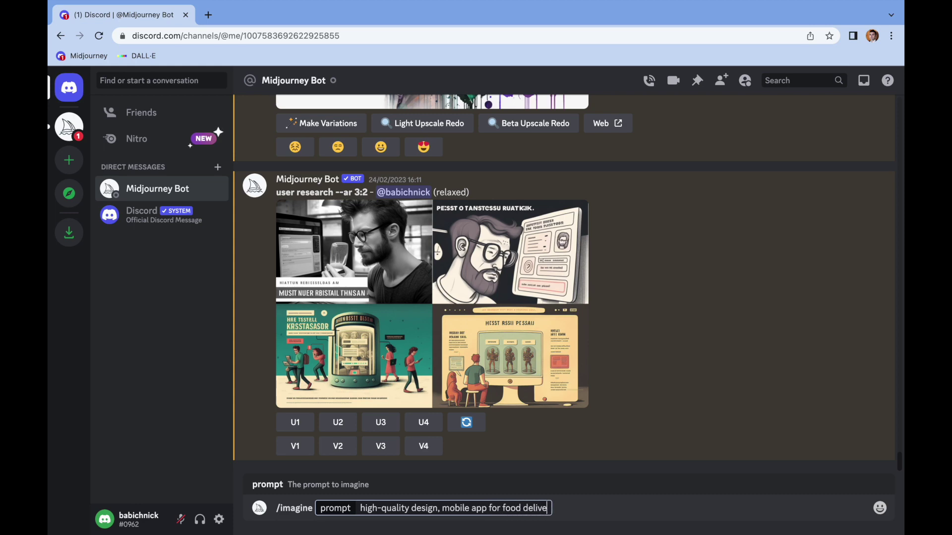
text(ry, trending)
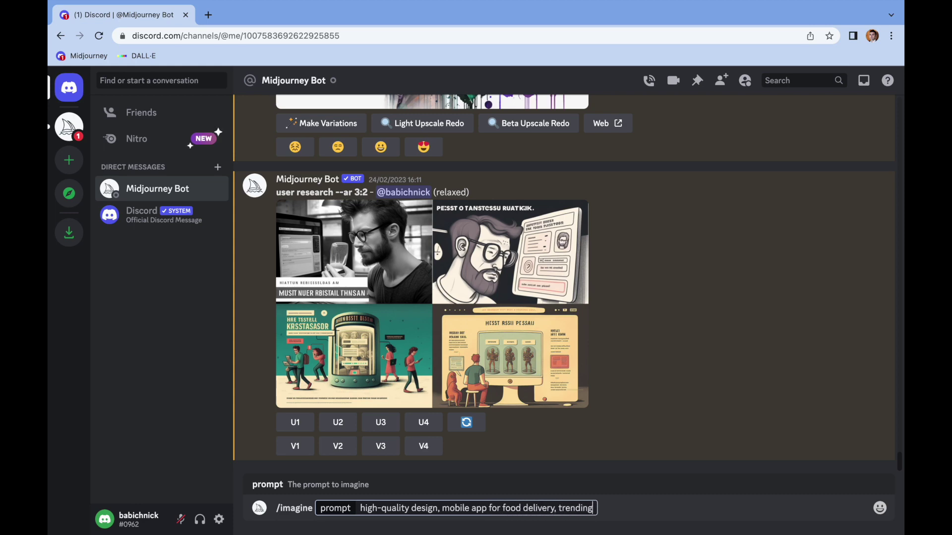
text( on Drib)
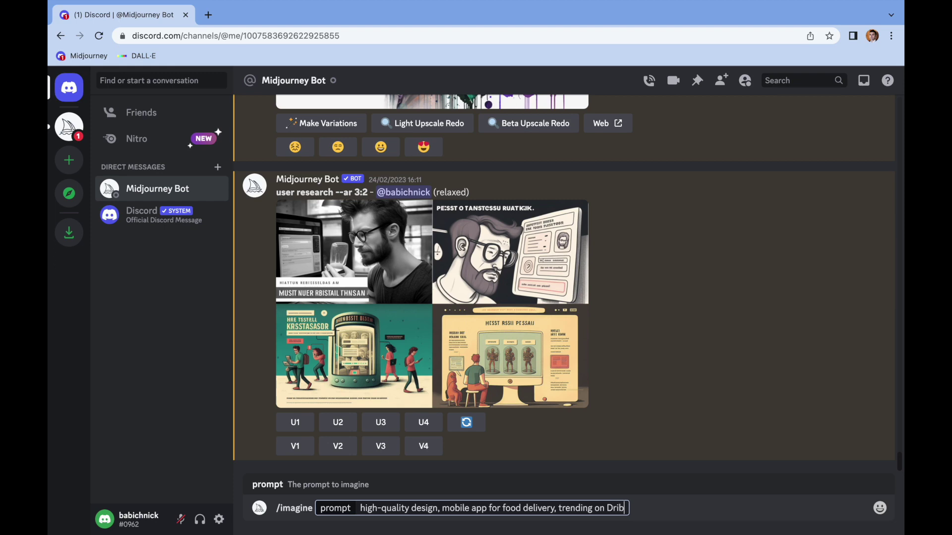
text(bble, Behan)
key(BackSpace)
key(BackSpace)
key(BackSpace)
text(, Behance)
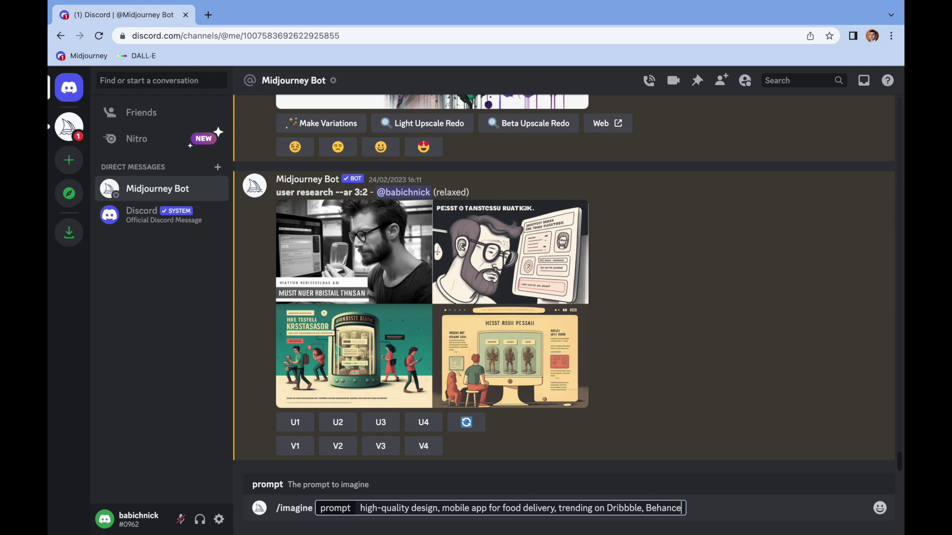
key(Return)
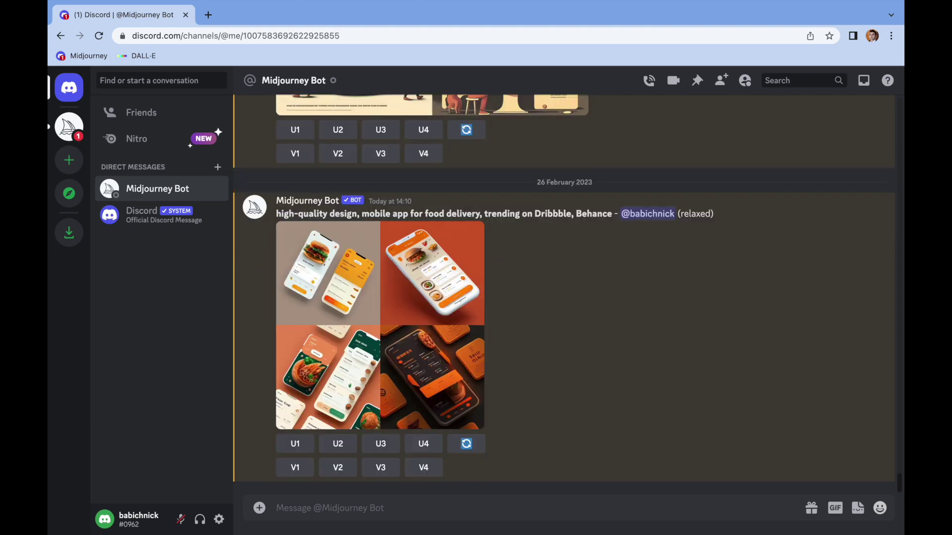
- Preview the food delivery mockup grid, then upscale image #1 and view it full size
click(386, 308)
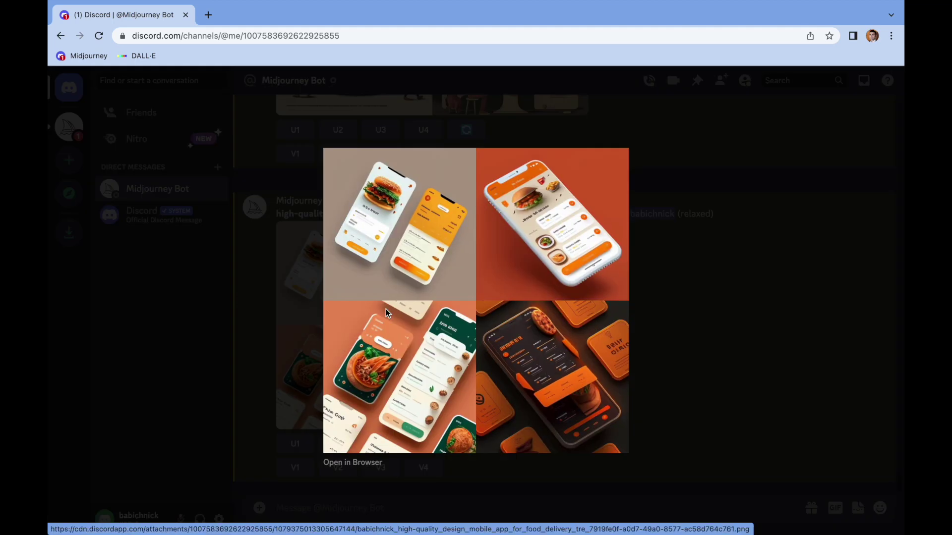
click(672, 278)
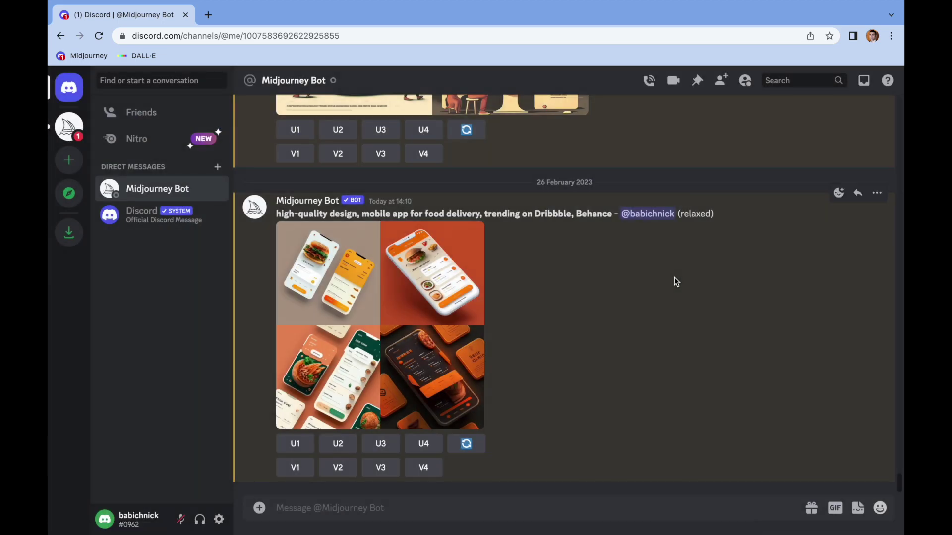
click(304, 443)
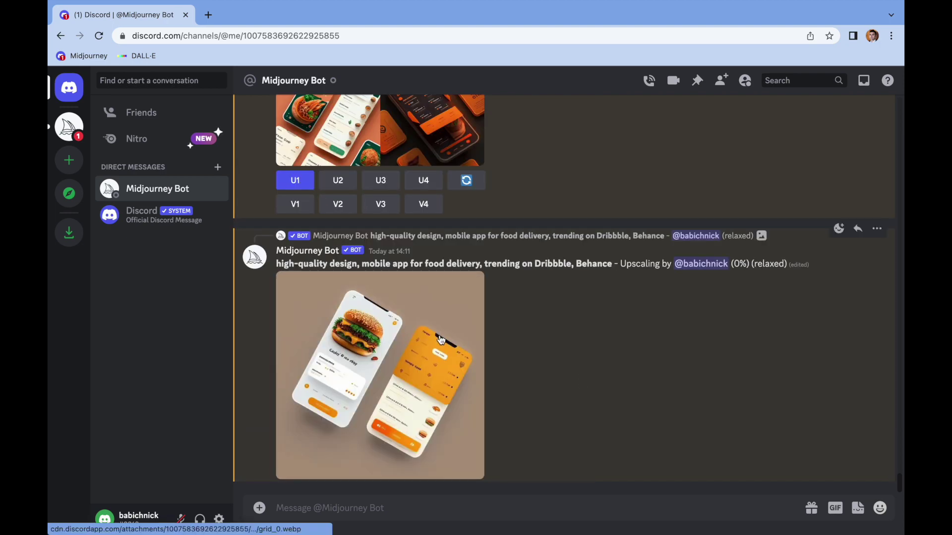
click(441, 340)
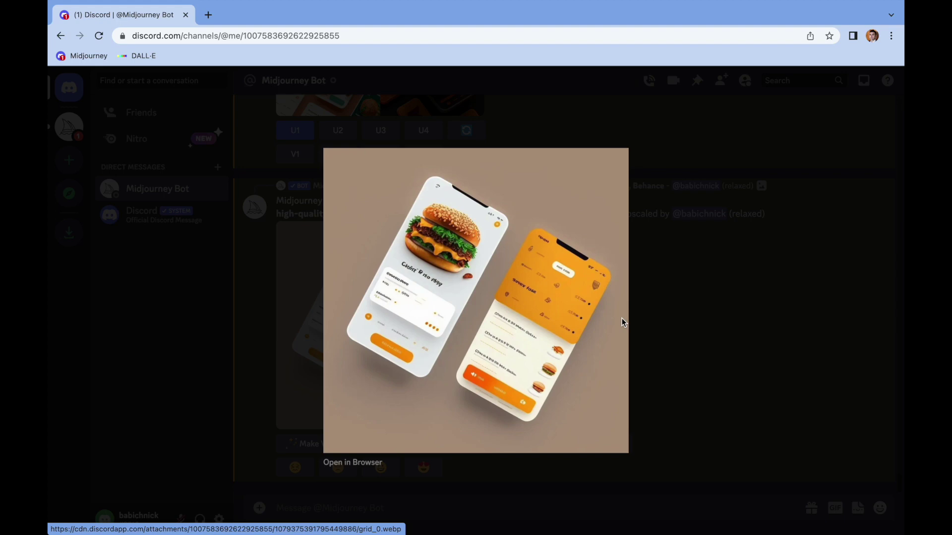
- Close the full-size view of the upscaled burger app mockup
click(677, 326)
- Generate images for 'food delivery app, user interface, Figma, Behance, HQ, 4K, clean UI'
click(549, 508)
text(/im)
click(548, 443)
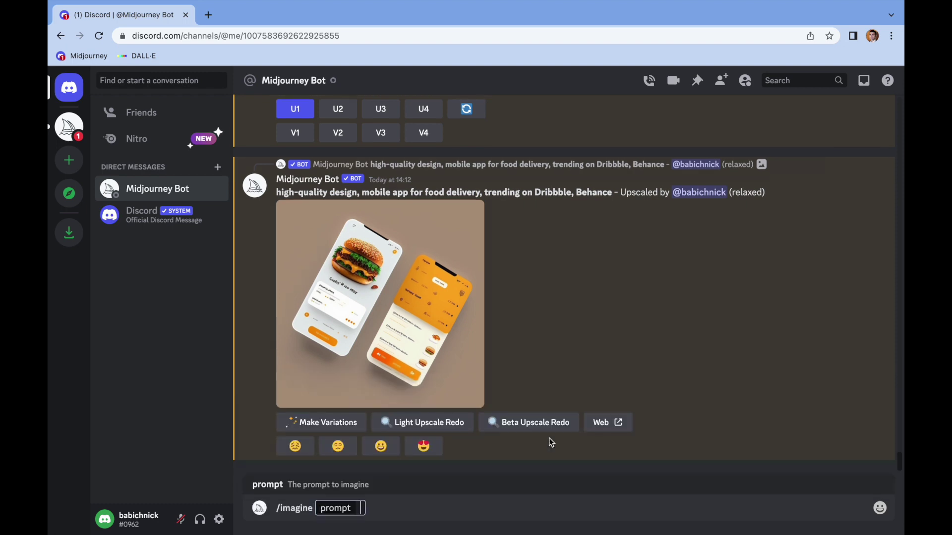
text(food delivery)
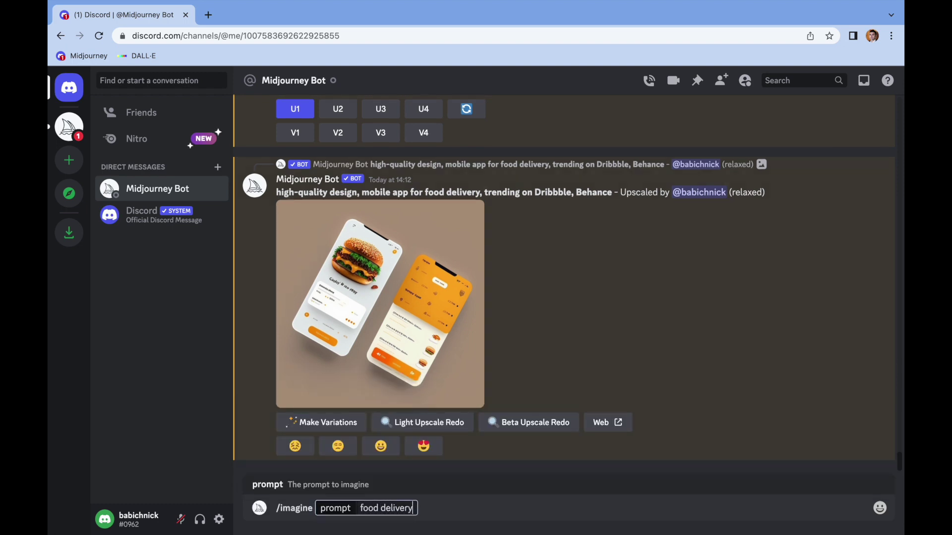
text( app, Figm)
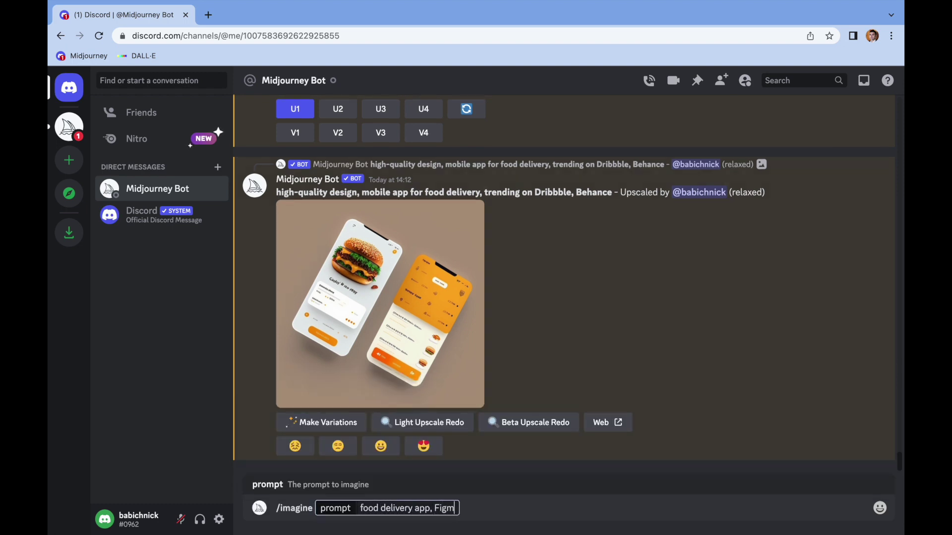
text(a, Behance, )
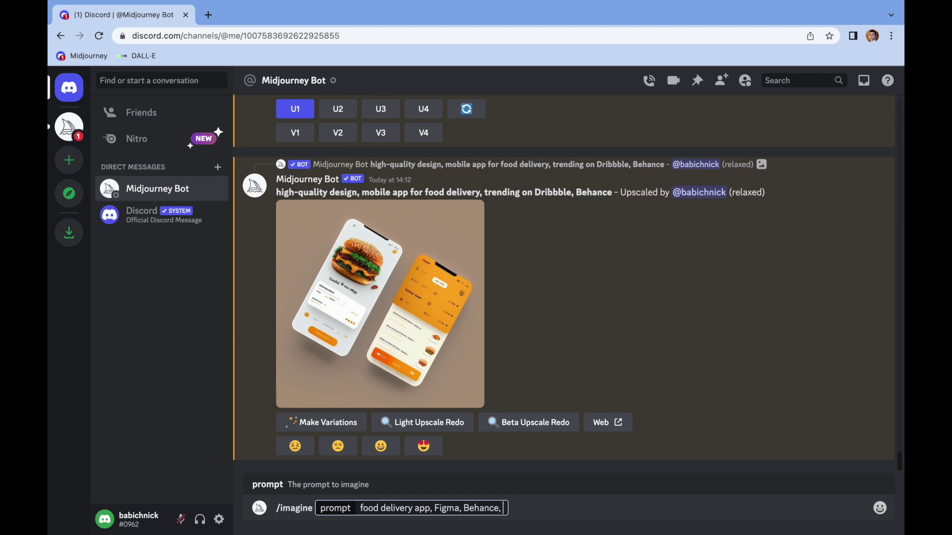
text(HQ, 4K, clea)
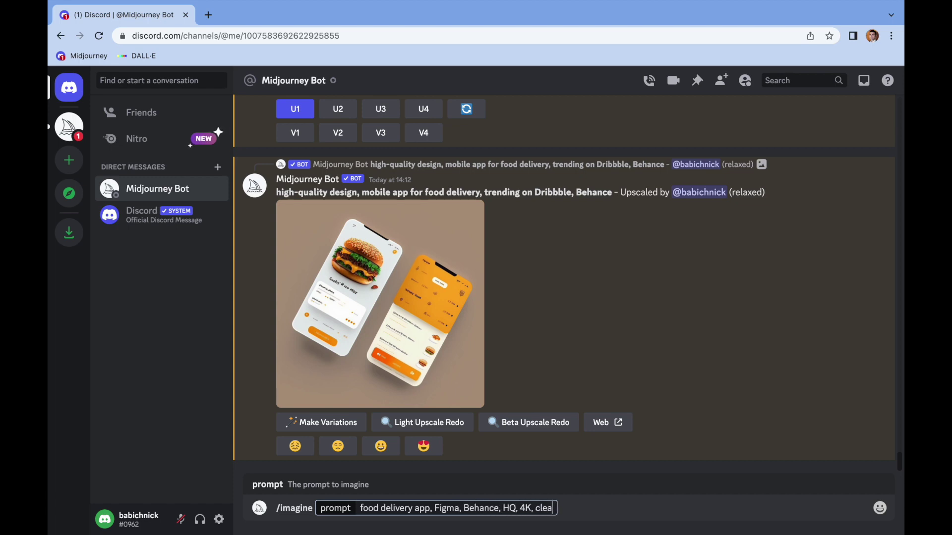
text(n UI,)
key(BackSpace)
key(BackSpace)
click(436, 508)
text(user interface,)
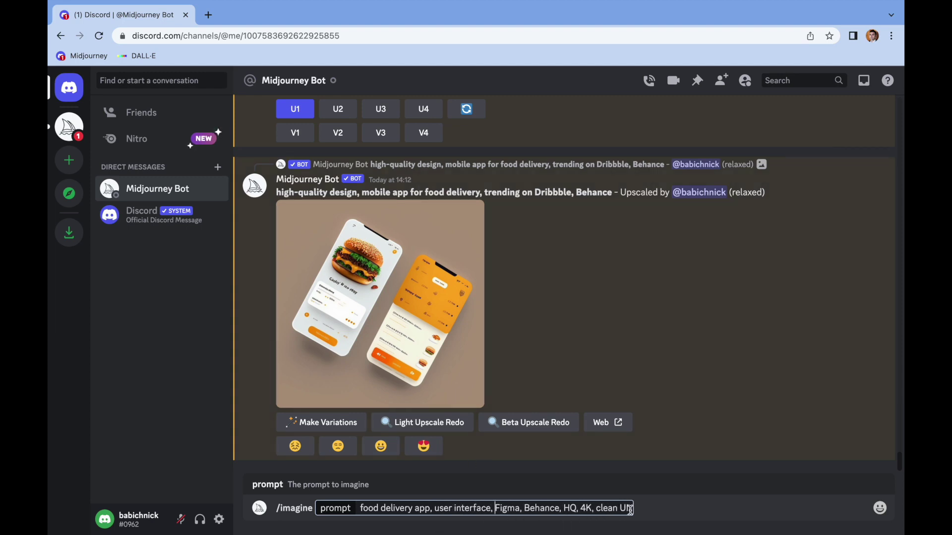
key(Return)
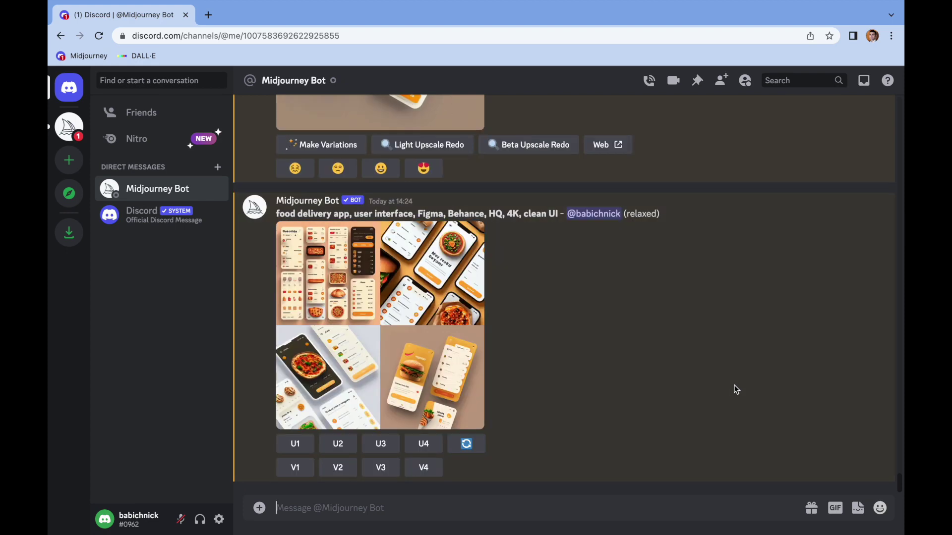
- Preview the clean-UI grid, upscale image #1 (pizza menu screens) and view it full size
click(372, 302)
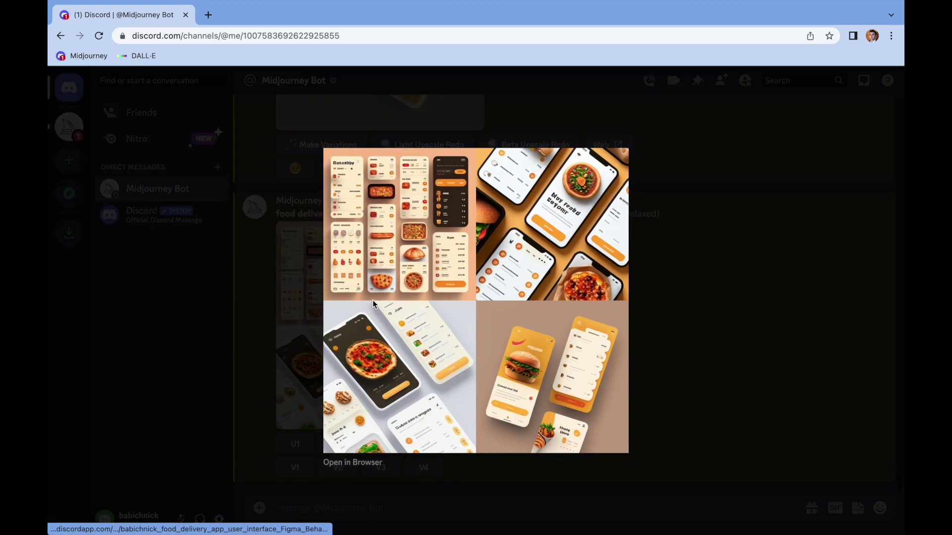
click(660, 303)
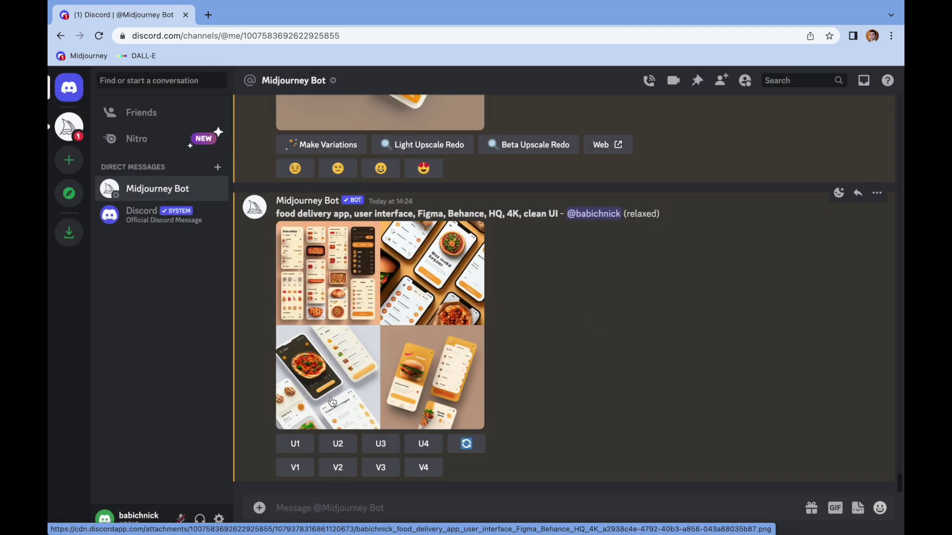
click(303, 451)
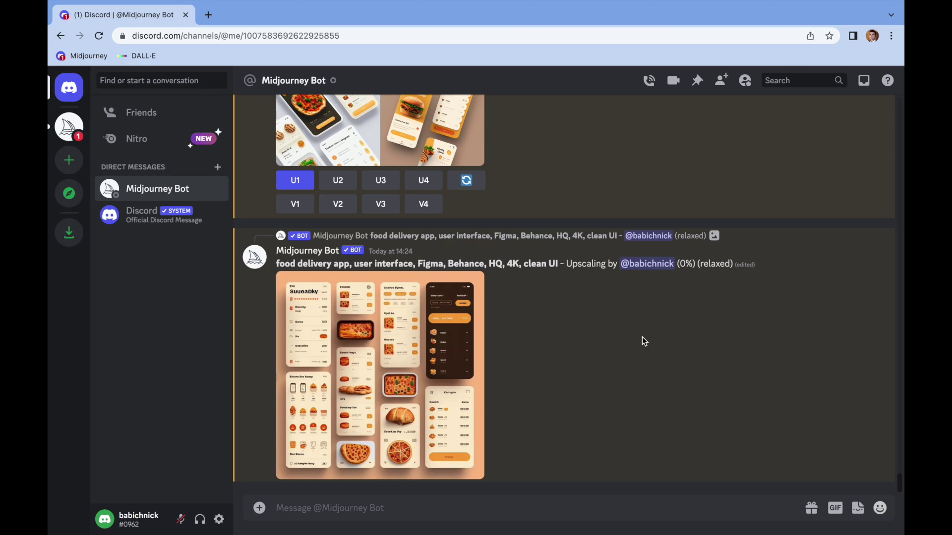
click(429, 366)
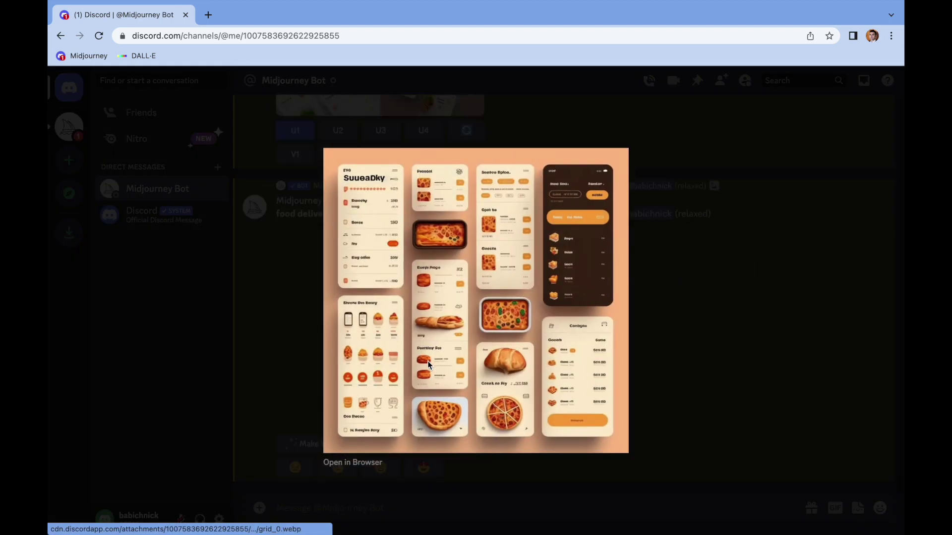
click(682, 357)
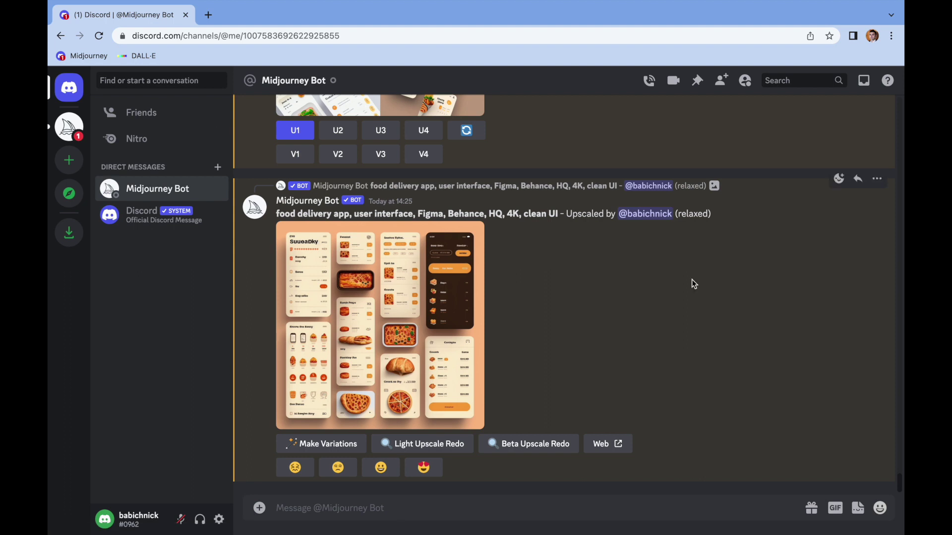
- Submit /imagine 'food delivery app, mobile app, user interface, Figma, HQ, 4K, clean UI --q 2'
text(/im)
key(Tab)
text(food deliv)
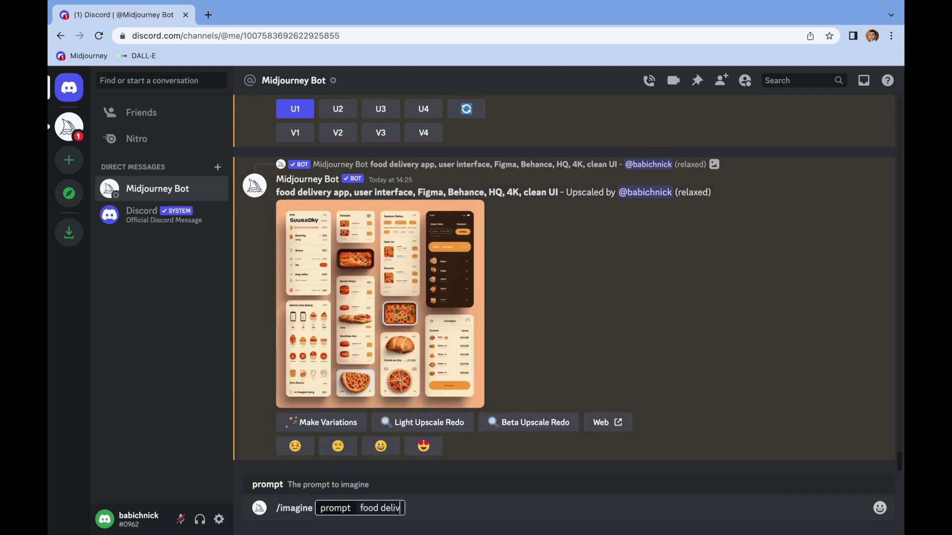
text(ery app, mobile app, user interface, Figma, )
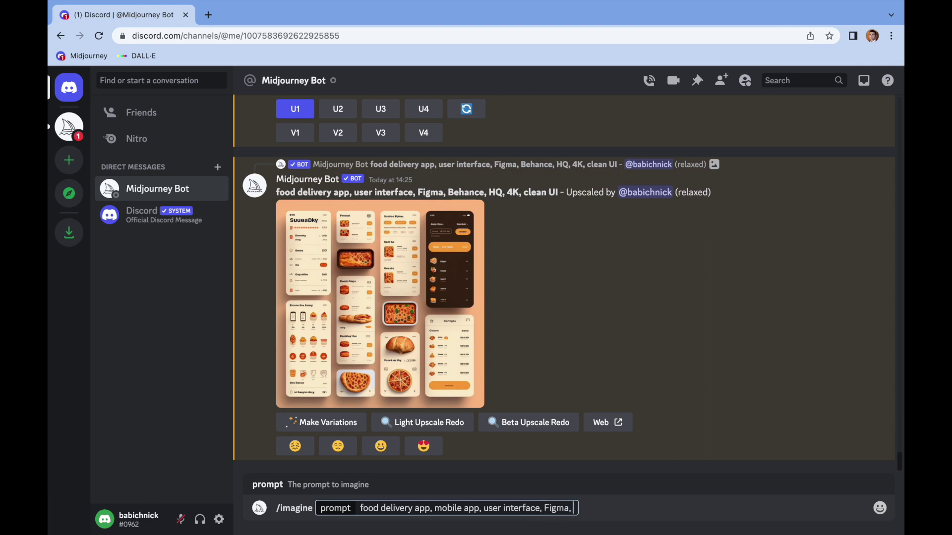
text(HQ, 4K, clean UI)
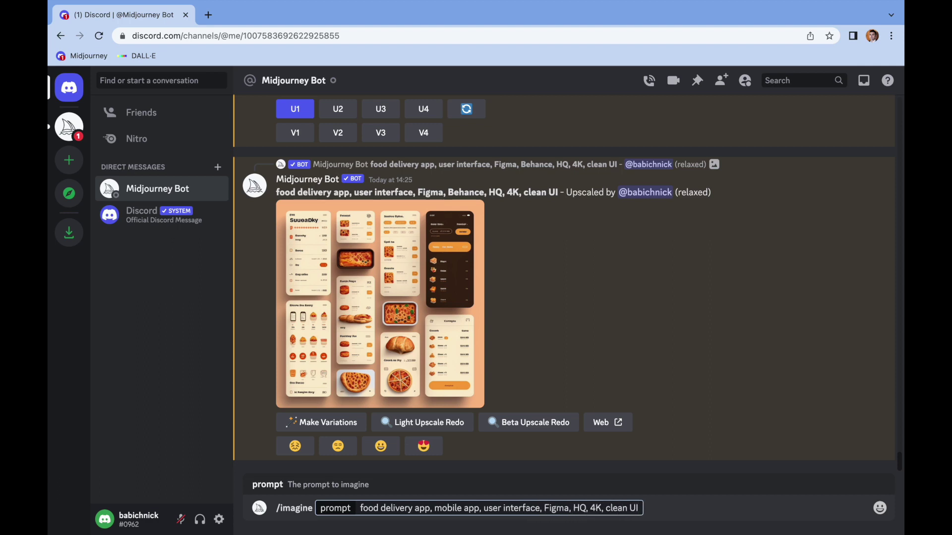
text( --q 2)
key(Return)
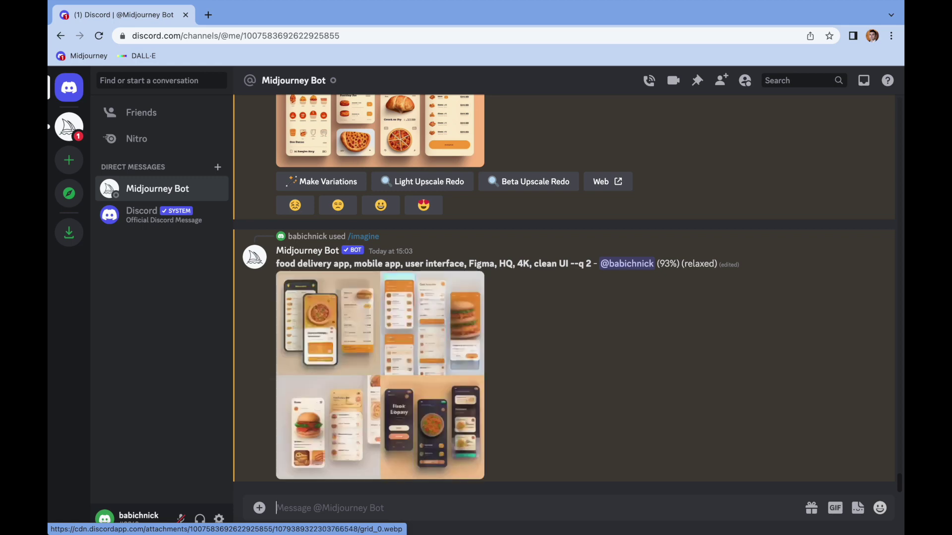
- Preview the --q 2 mockup grid, upscale image #3 and view it enlarged
click(405, 315)
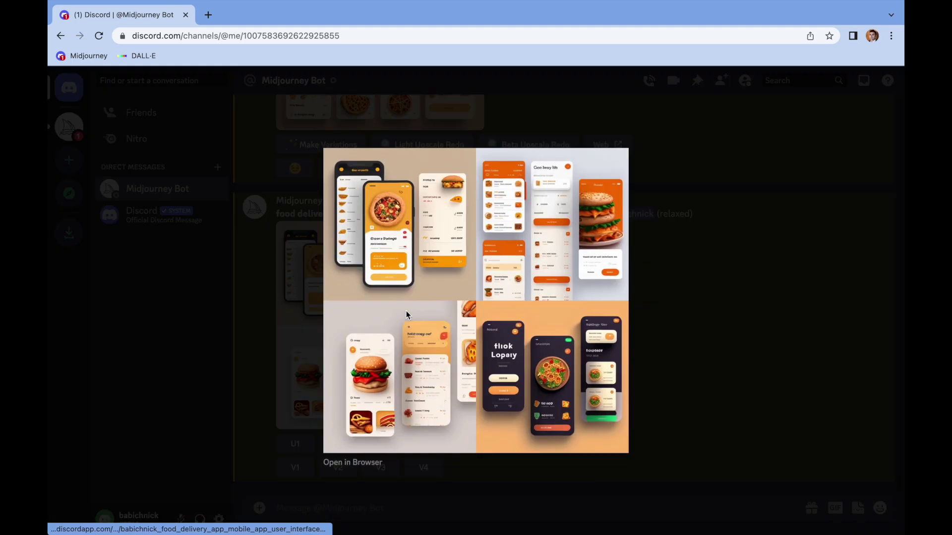
click(693, 300)
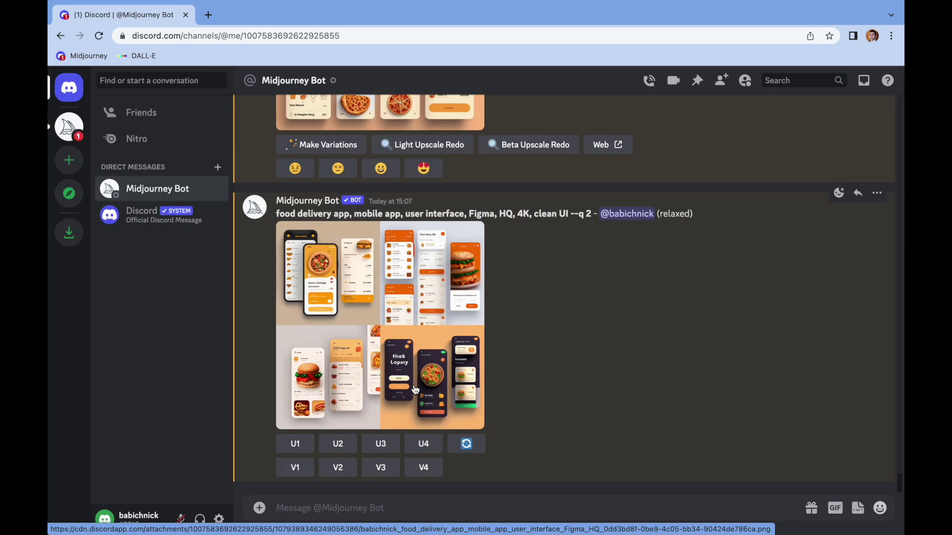
click(381, 443)
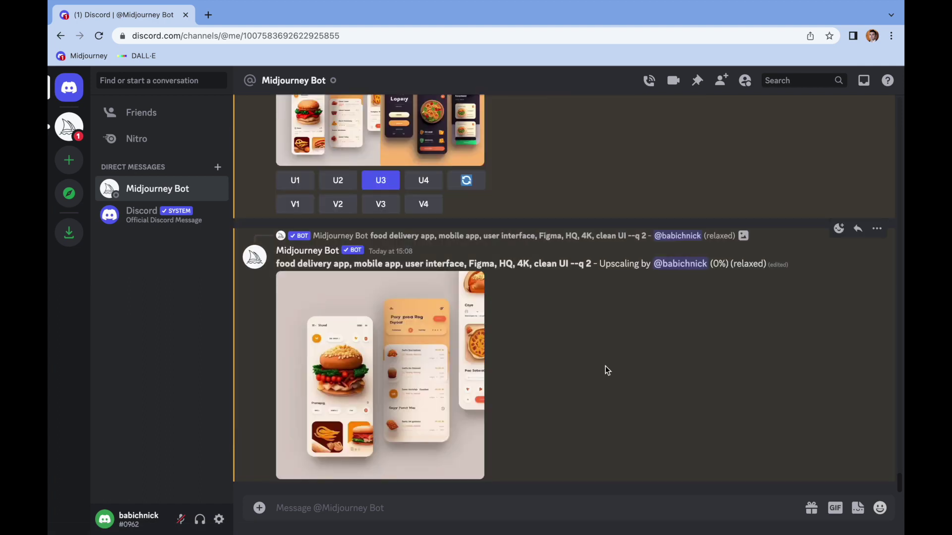
click(431, 325)
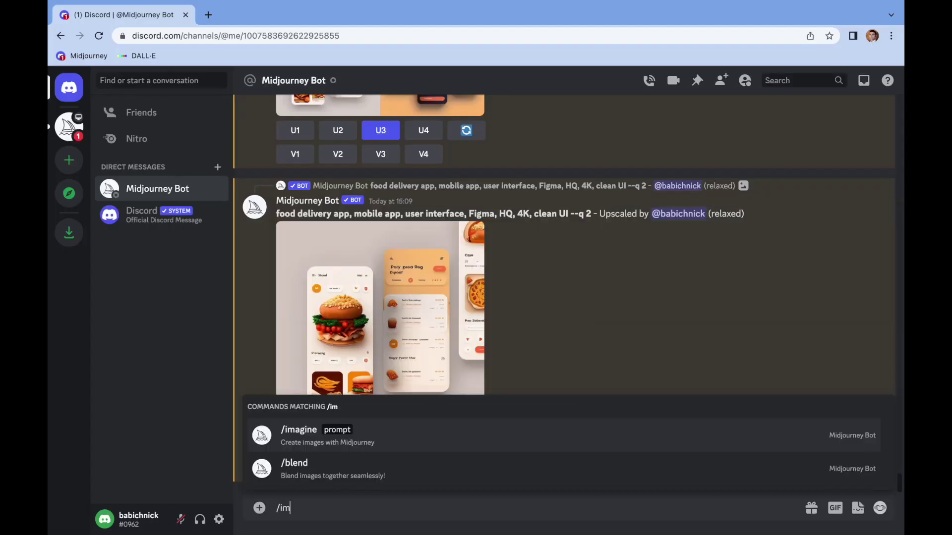
click(563, 449)
- Submit the prompt 'icon for iOS app in high resolution, burger, high quality, HQ --v 4'
text(icon for)
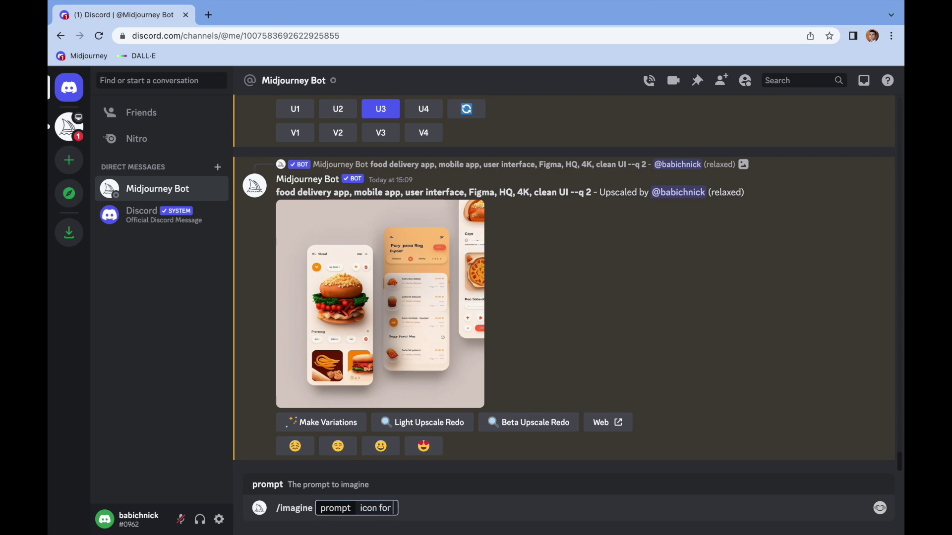
text( iOS app in hi)
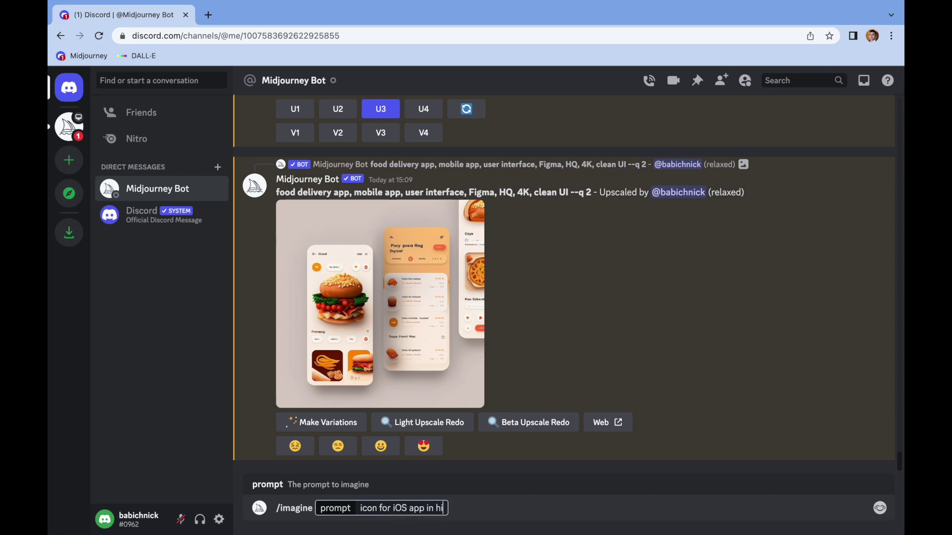
text(gh resolut)
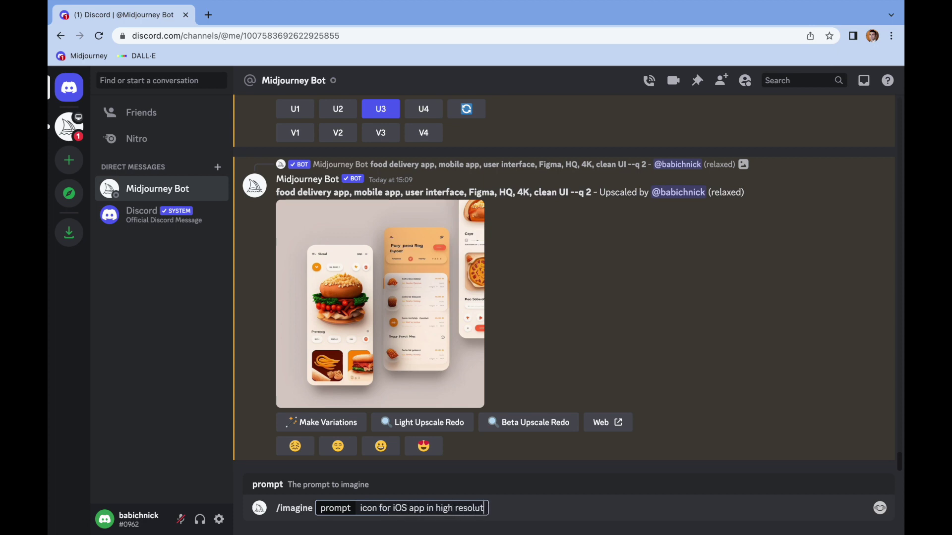
text(ion, burger)
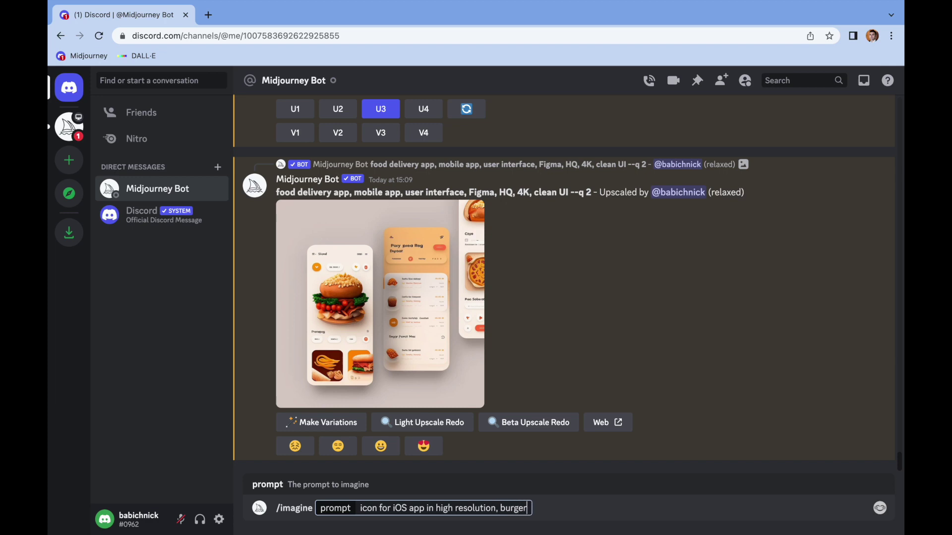
text(, high quality)
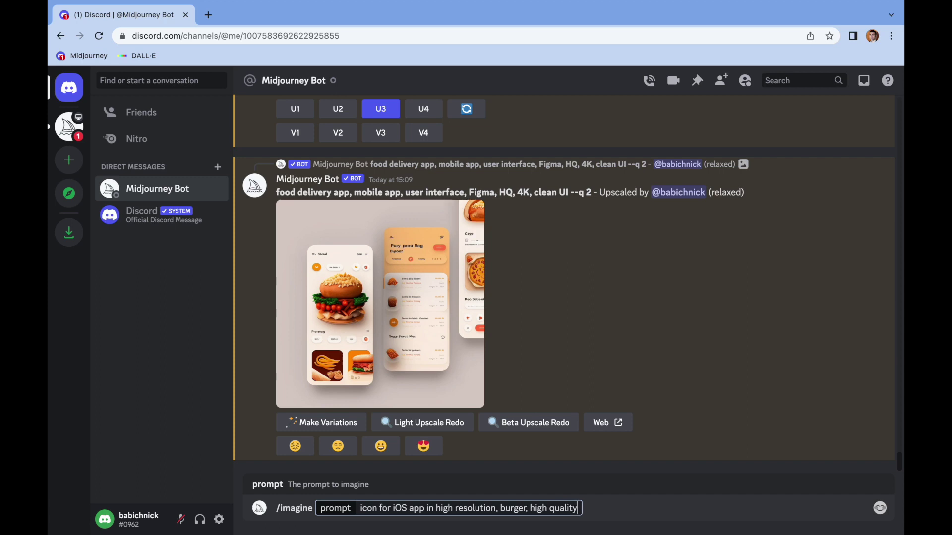
text(, HQ,)
key(BackSpace)
key(BackSpace)
text(--v)
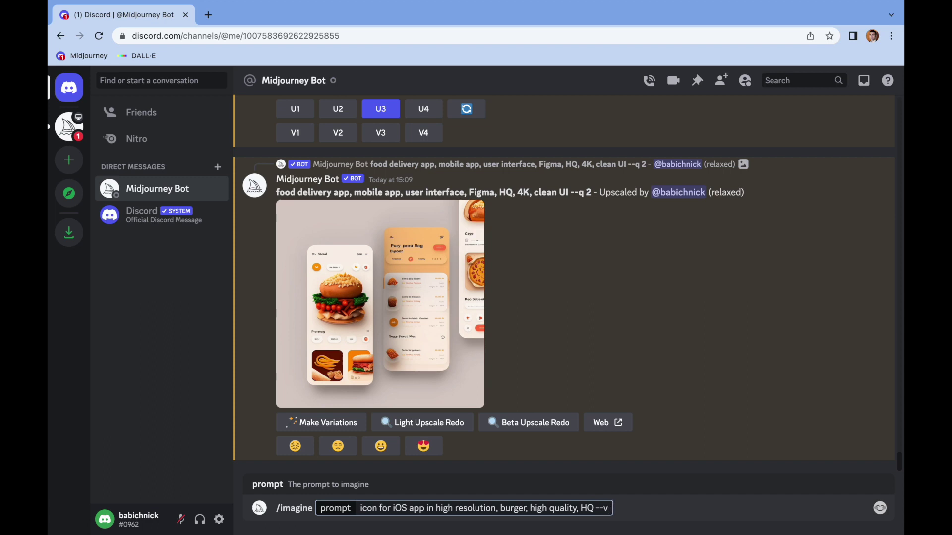
text( 4)
key(Return)
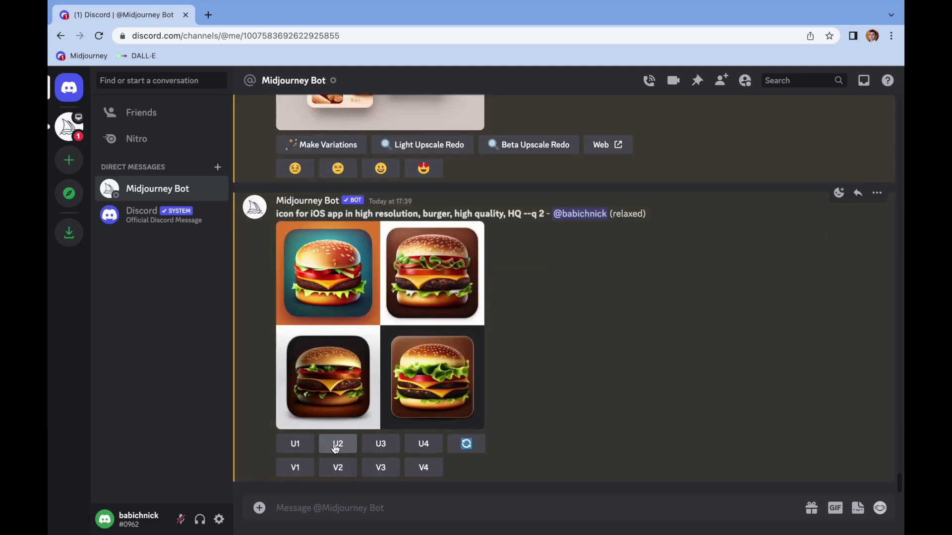
- Upscale burger icon #2, view it enlarged, then close the preview
click(335, 445)
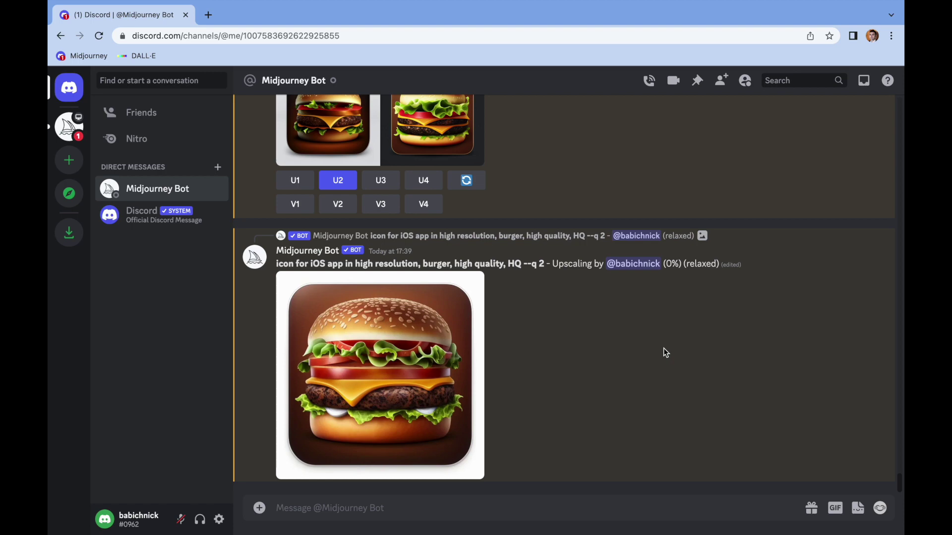
click(425, 368)
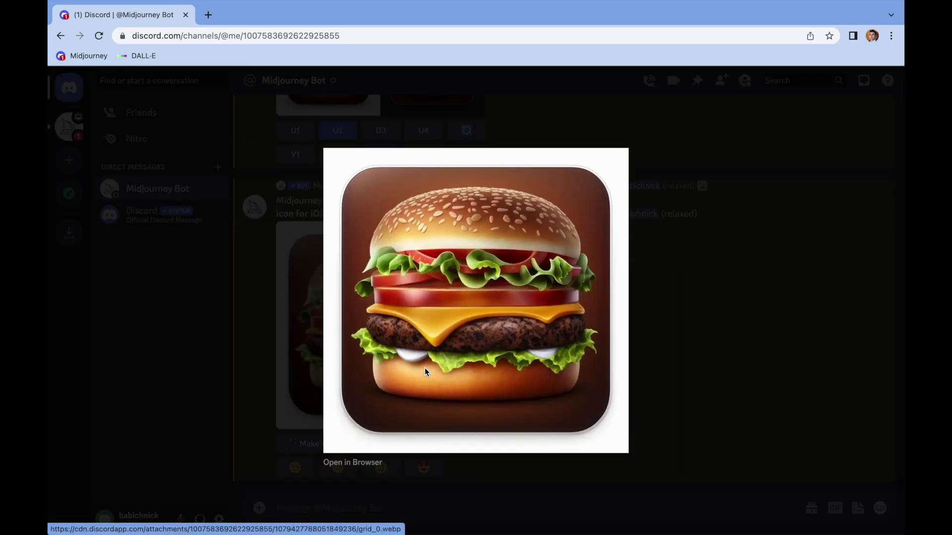
click(706, 315)
- Run /imagine with 'icon for iOS app in high resolution, burger, minimalism, flat design --q 2'
text(/im)
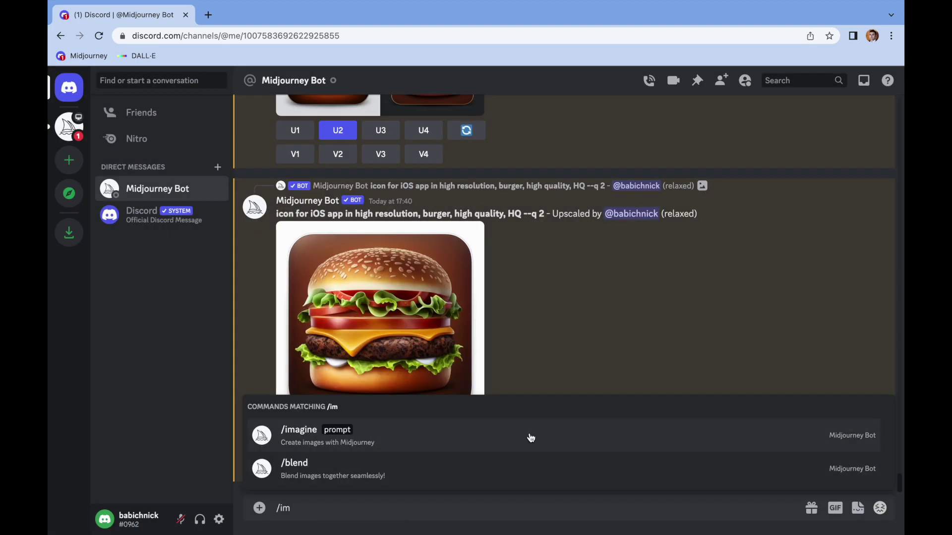
click(528, 436)
text(icon for iOS app)
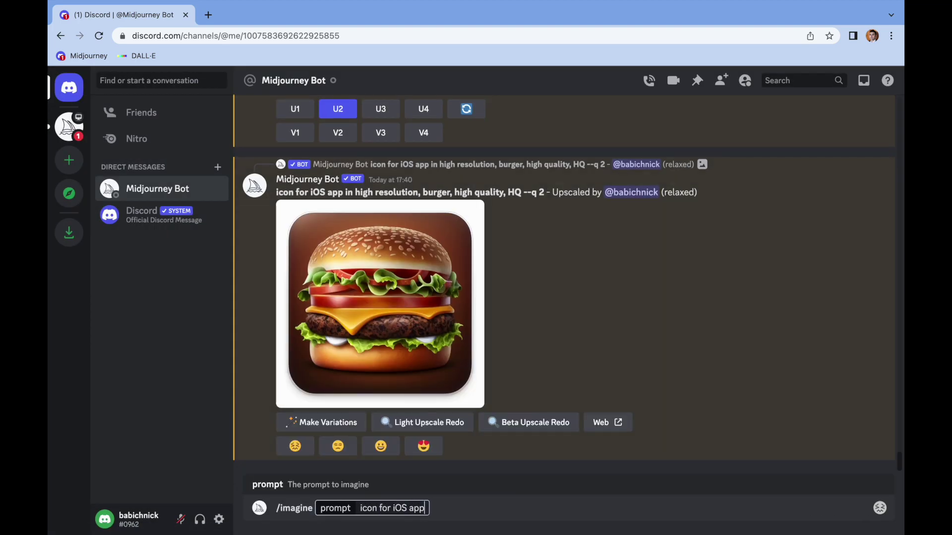
text( in high resolution, burge)
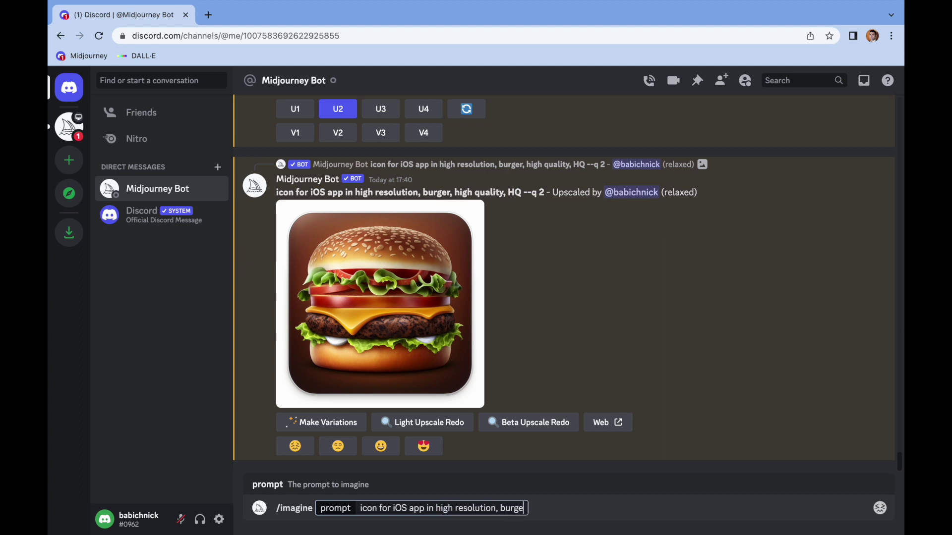
text(r, minimalism)
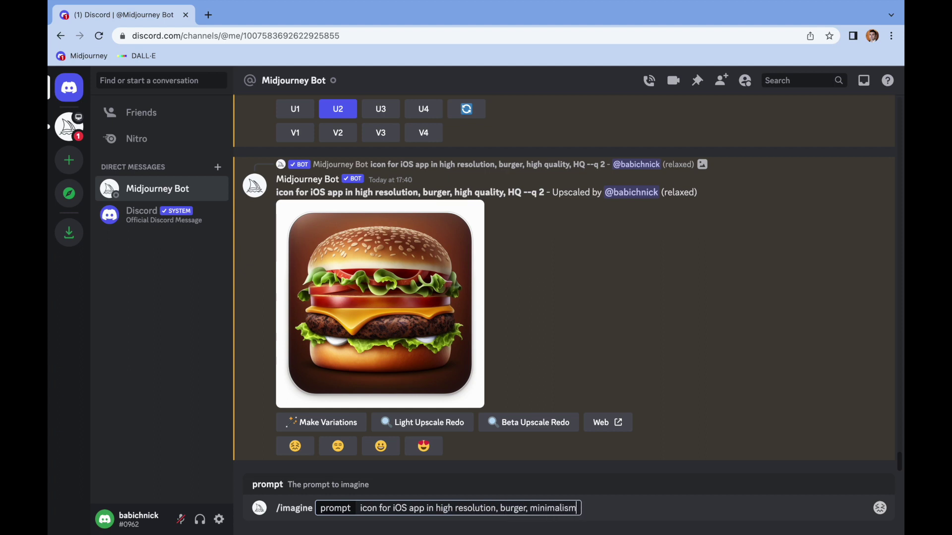
text(, flat design ==q 2)
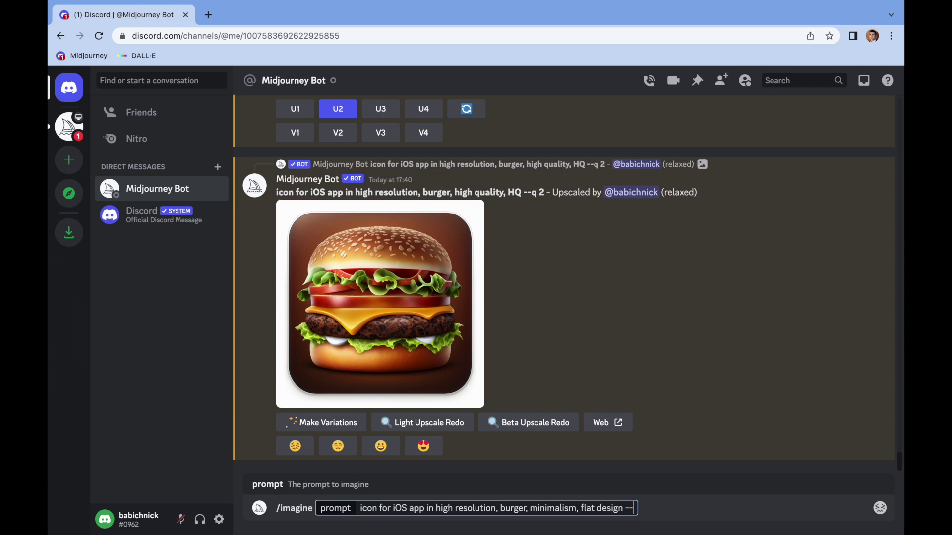
key(Return)
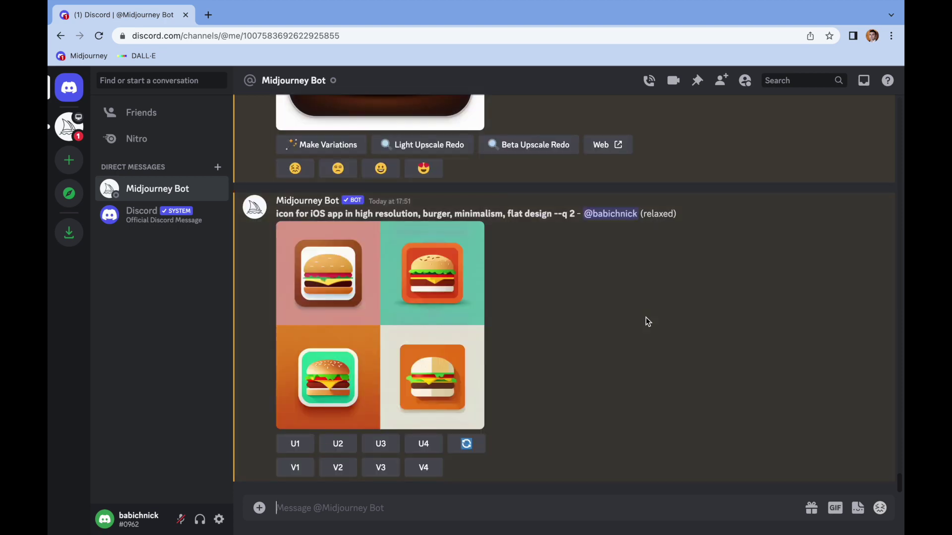
- Upscale the first flat burger icon (U1) and view the upscaled image enlarged
click(296, 445)
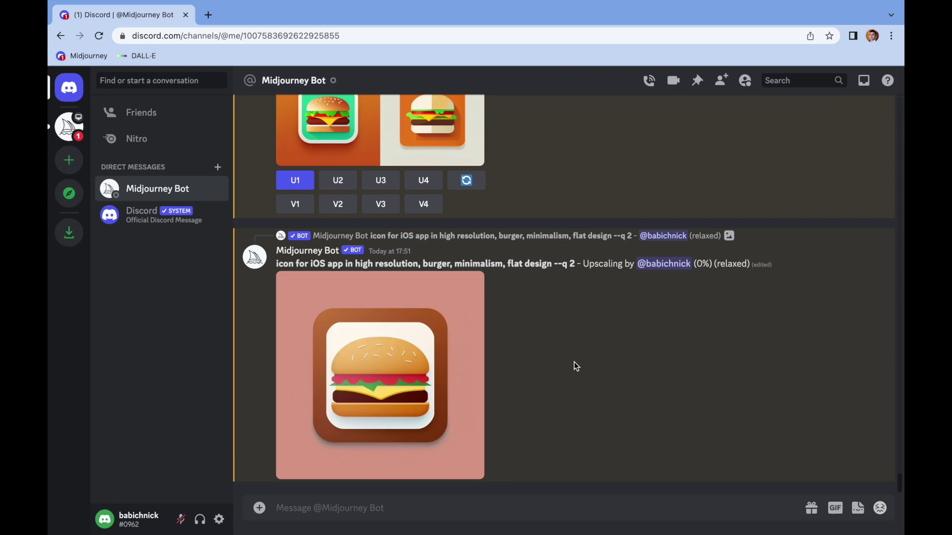
click(352, 339)
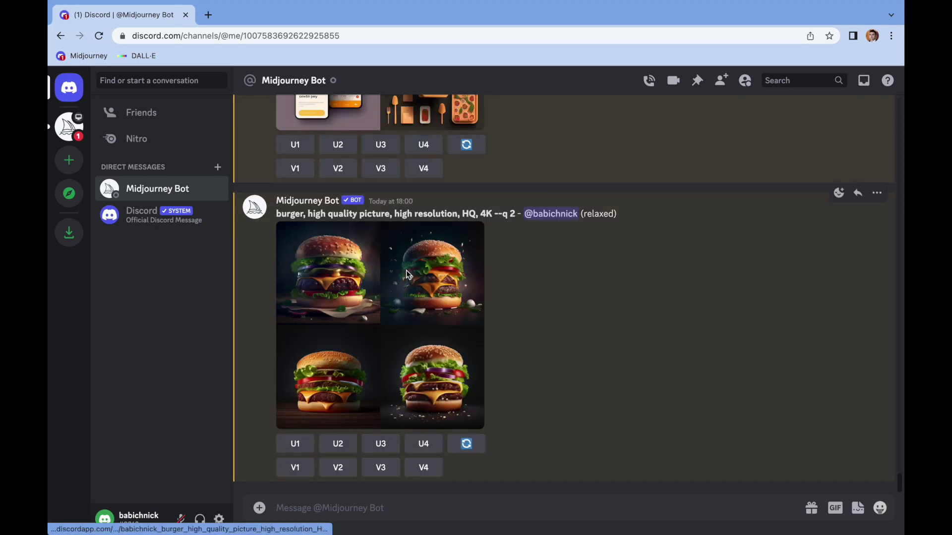
- Preview the photorealistic burger grid enlarged, then close the viewer back to the chat
click(407, 275)
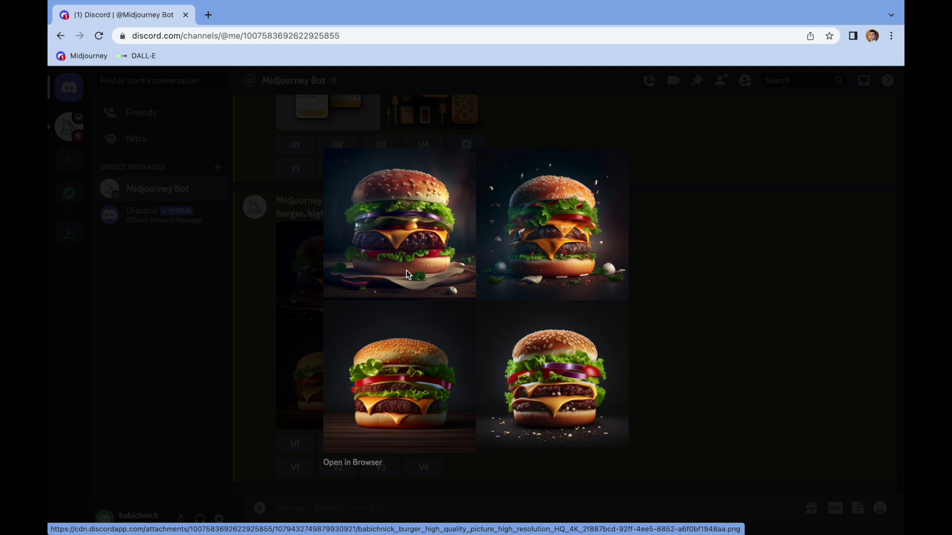
click(693, 361)
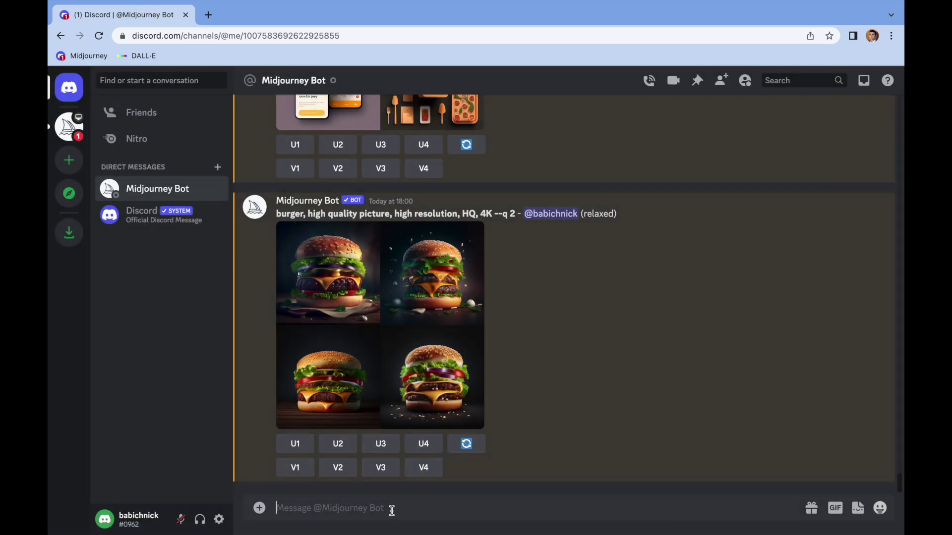
- Submit /imagine 'burger on a transparent background, high quality, high resolution, 4K --q 2'
text(/im)
key(Tab)
text(bu)
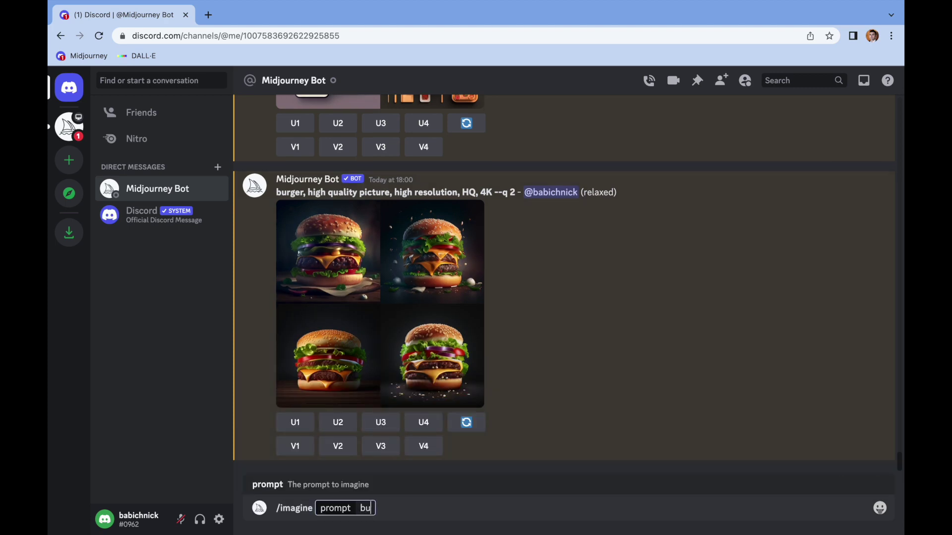
text(rger on a transpar)
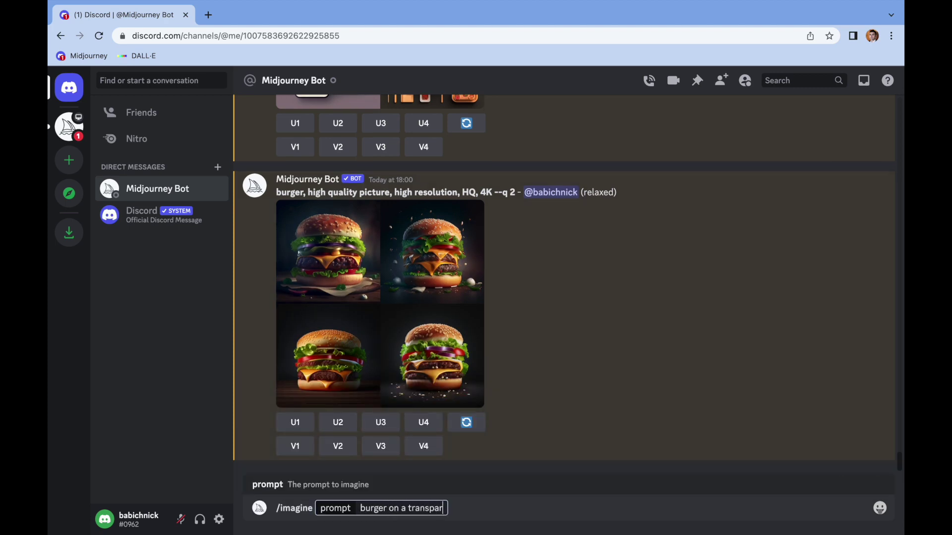
text(ent background, high qua)
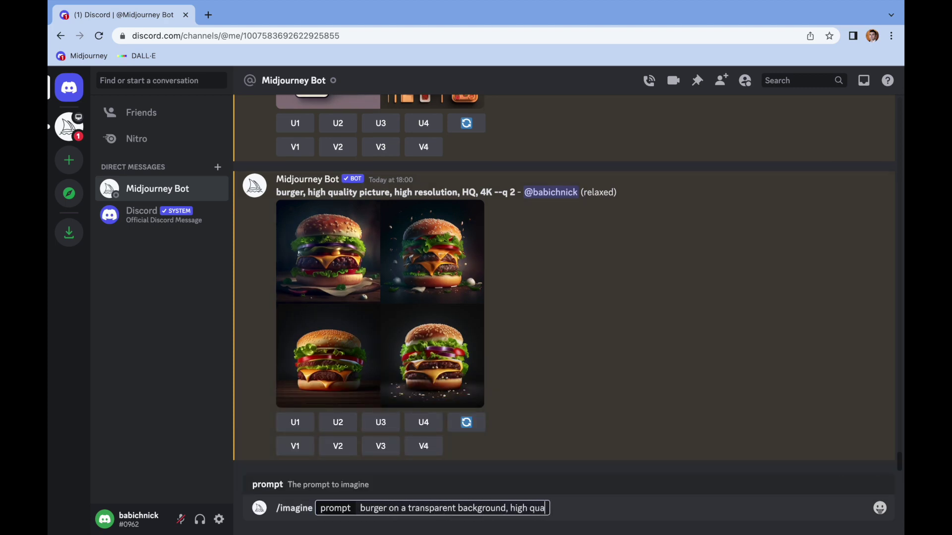
text(lity, high resolution)
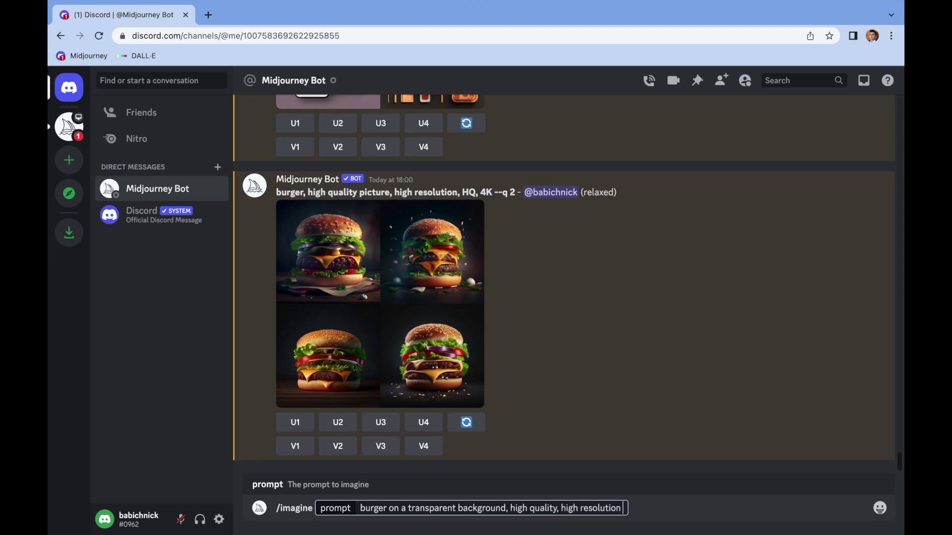
text(, 4K --q 2)
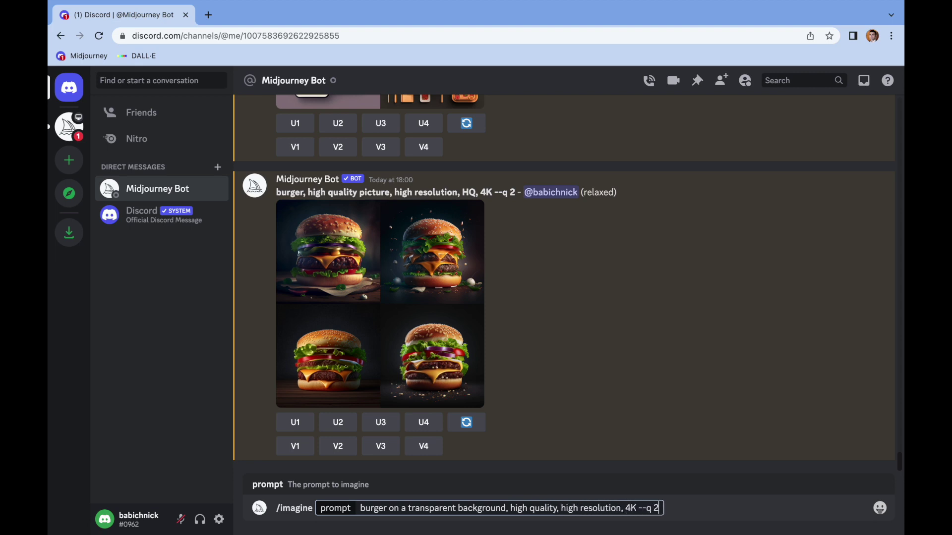
key(Return)
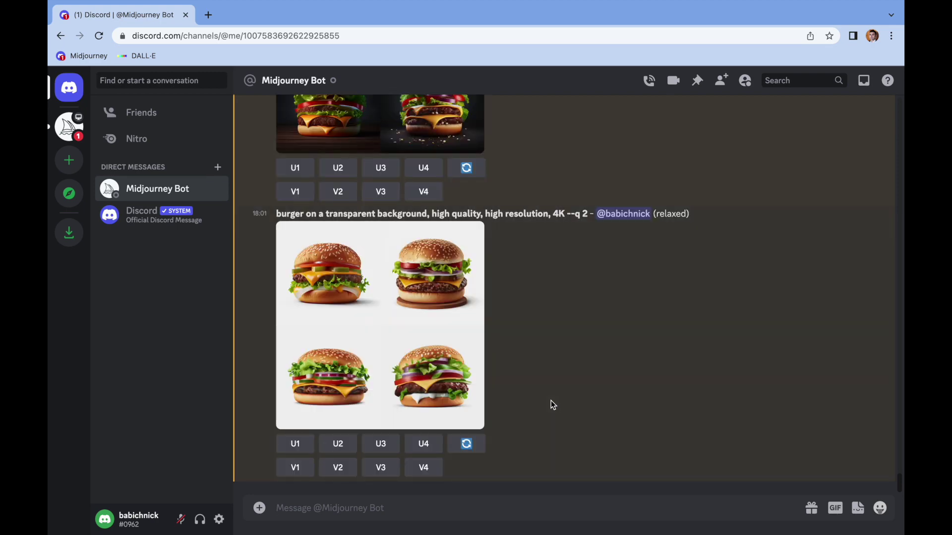
- Preview the white-background burger grid, then upscale burger #1 and open it full size
click(389, 314)
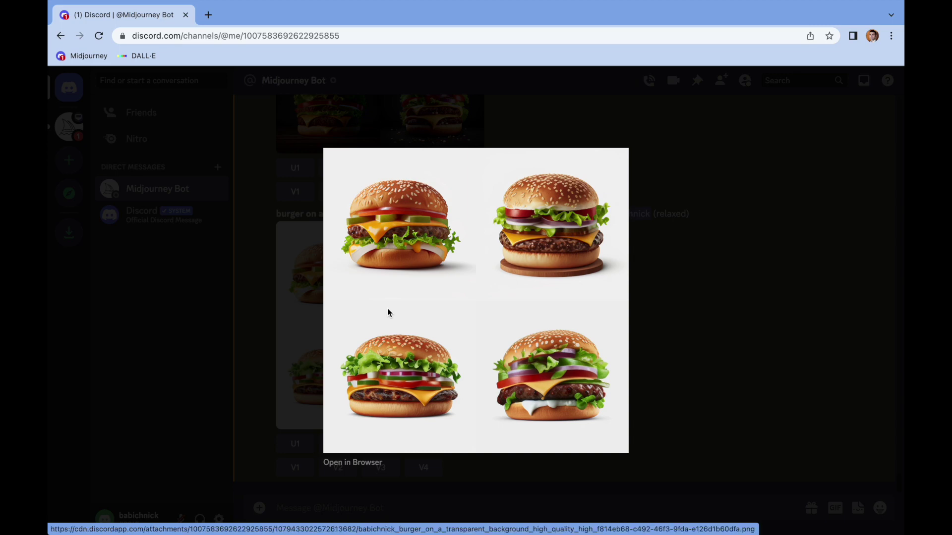
click(667, 339)
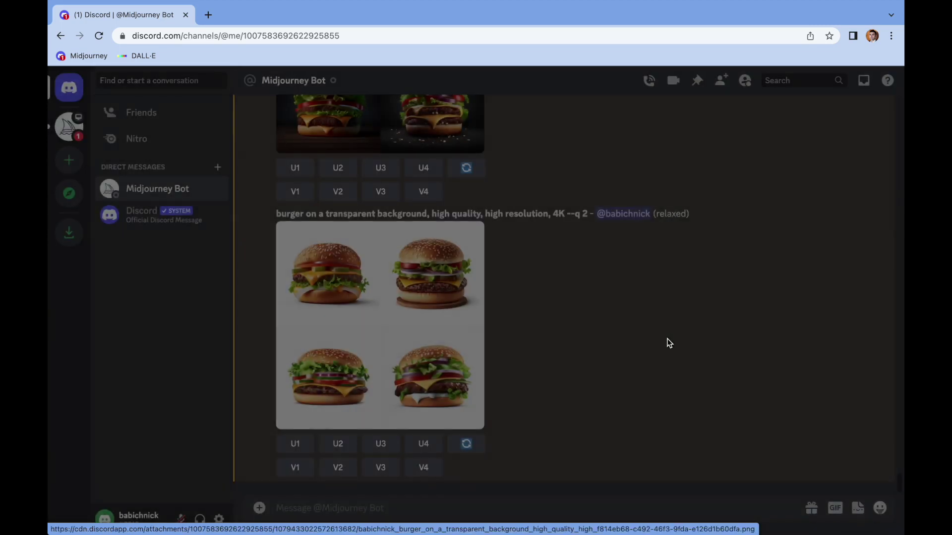
click(295, 444)
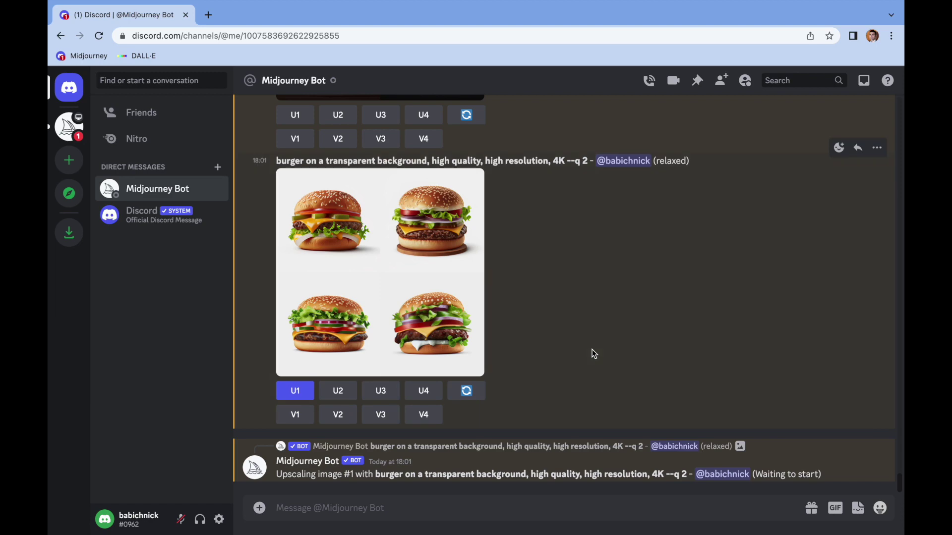
click(471, 342)
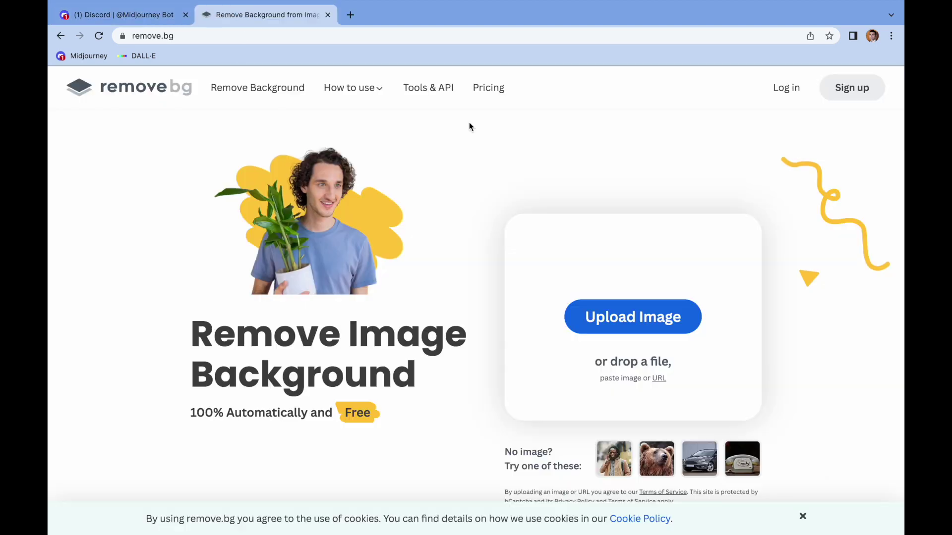
- Upload burger.png to remove.bg and download the 500 × 500 background-free preview
click(633, 318)
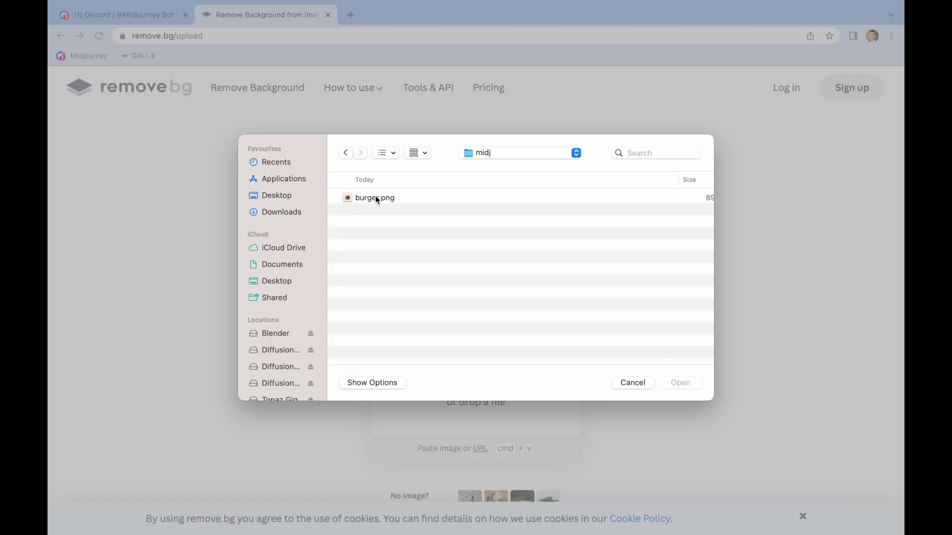
double_click(376, 197)
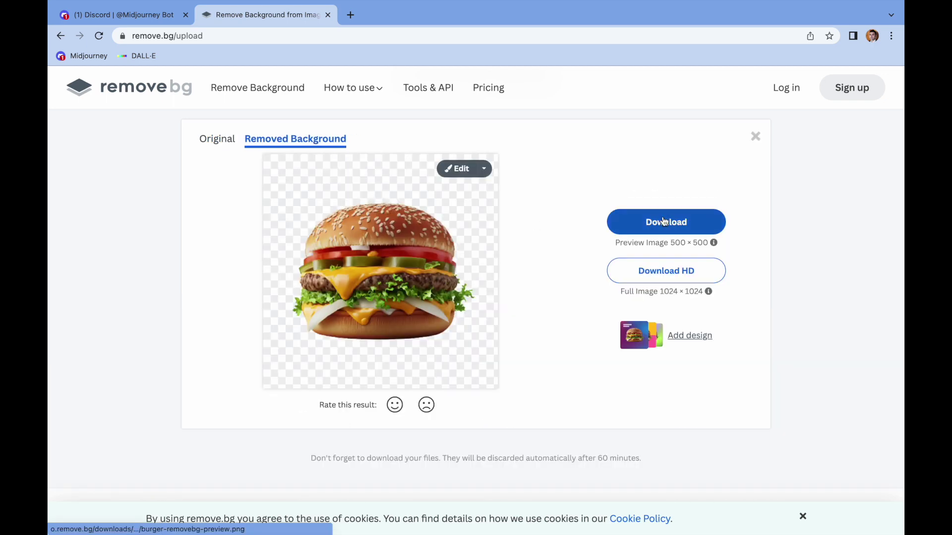
click(665, 224)
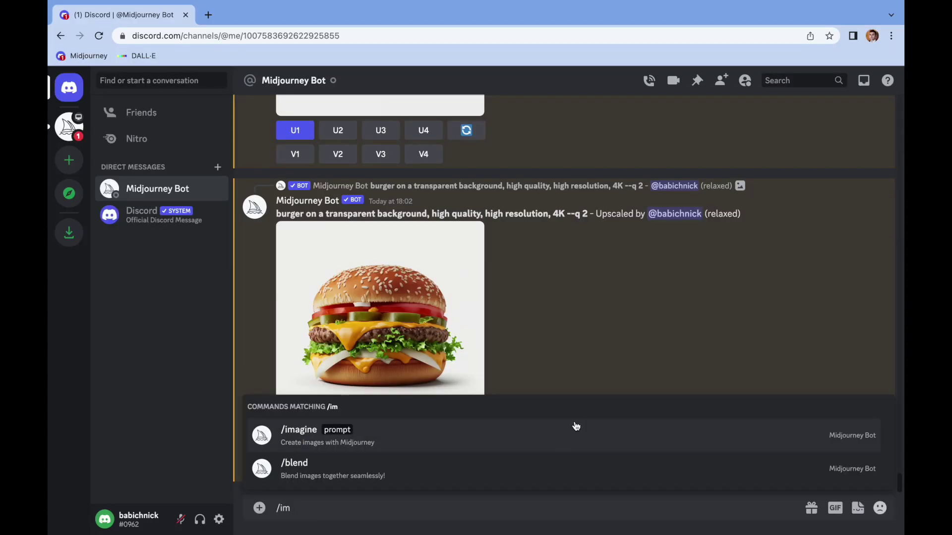
- Submit /imagine 'happy man eating a burger, high resolution, high quality illustration'
click(573, 426)
text(happy man eating a)
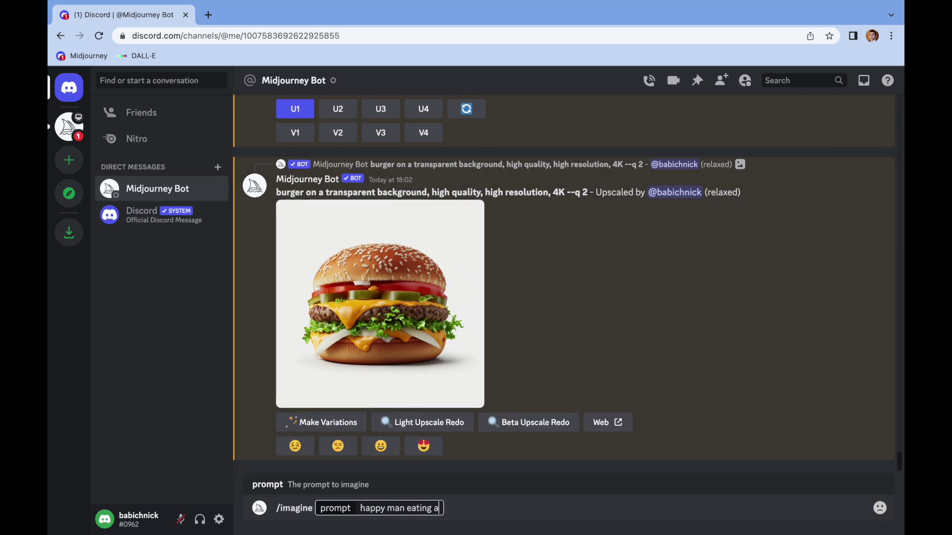
text( burger, high reso)
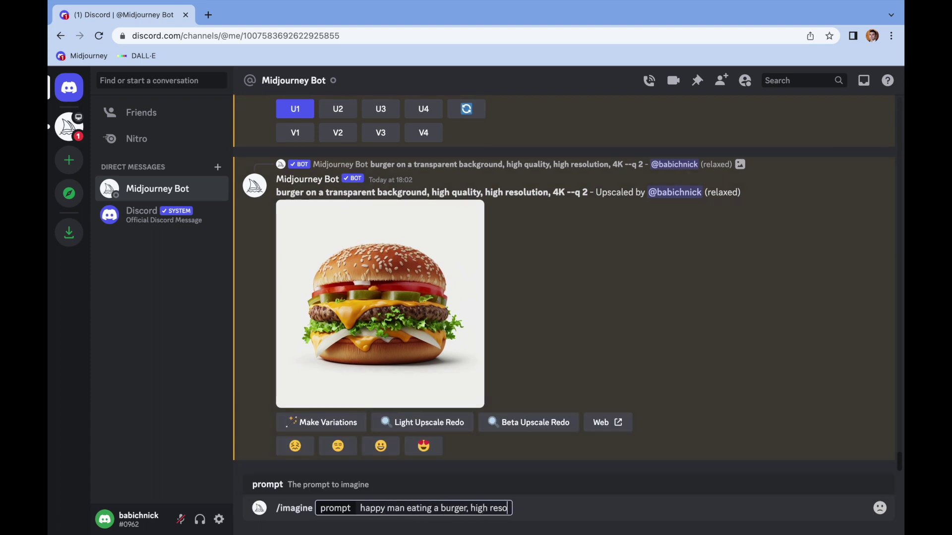
text(lution, high quality illustration)
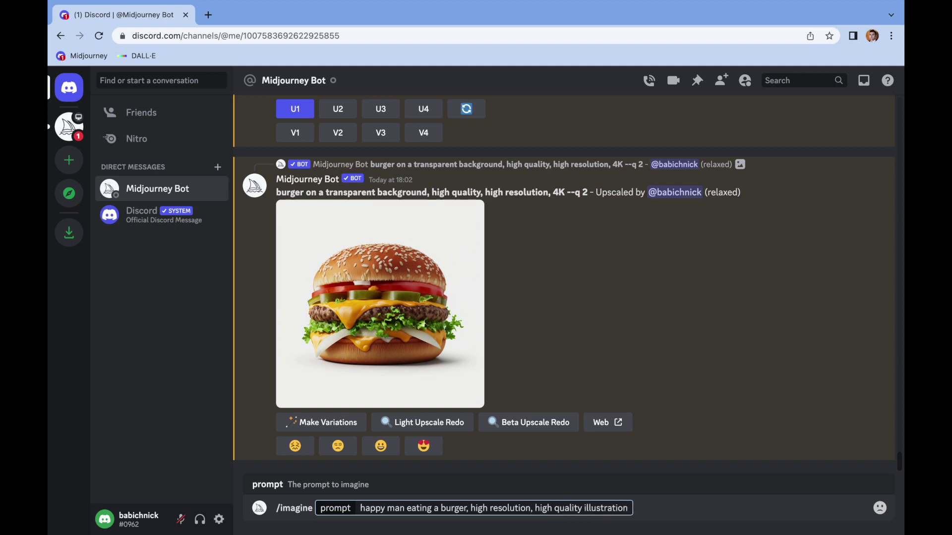
key(Return)
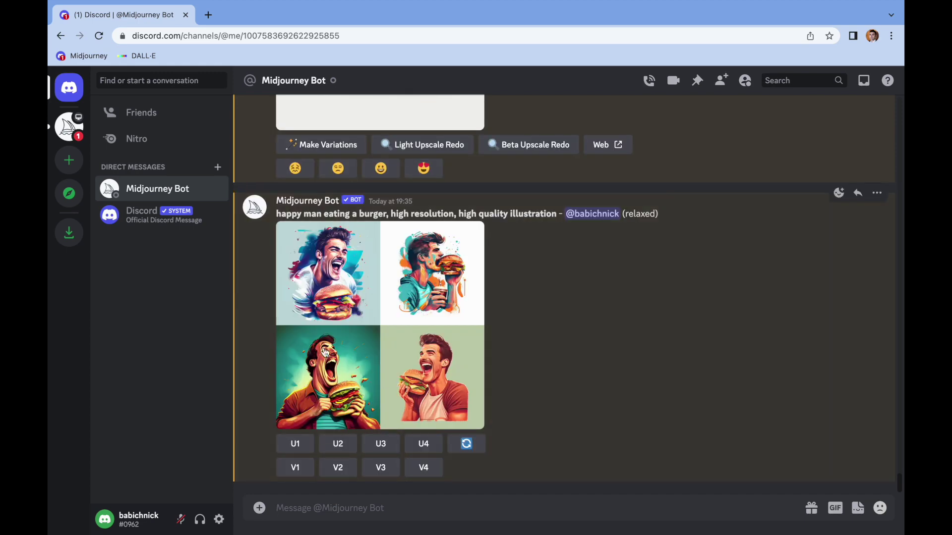
- Preview the illustration grid, then upscale image #2 (U2) and open it full size
click(359, 311)
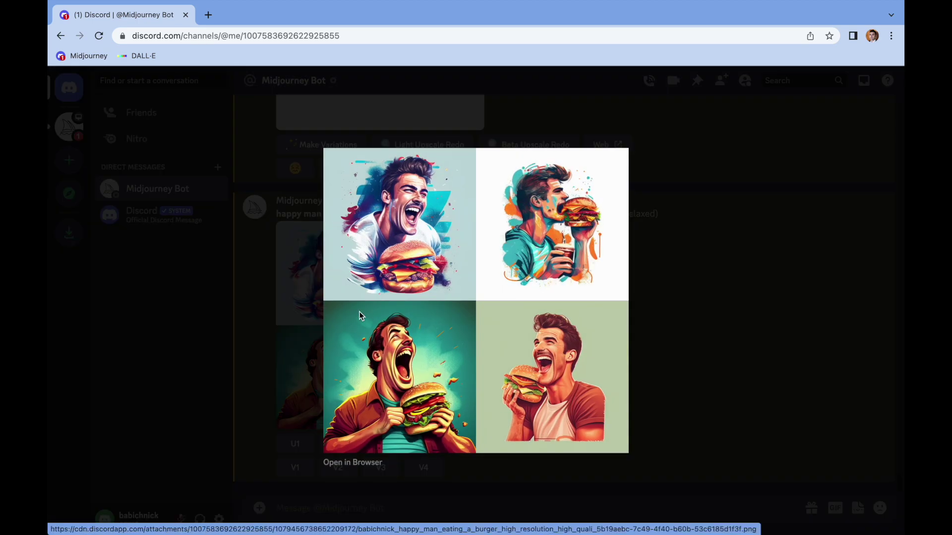
click(671, 336)
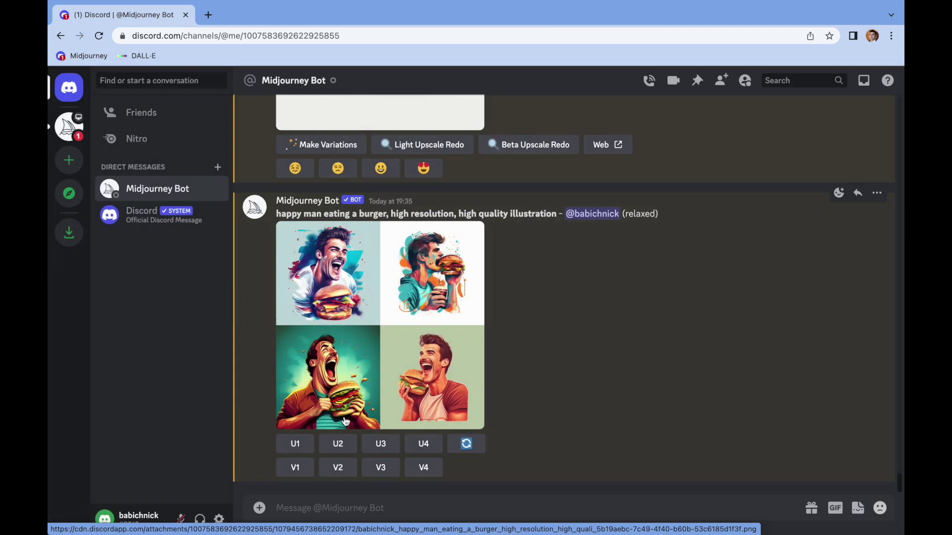
click(325, 449)
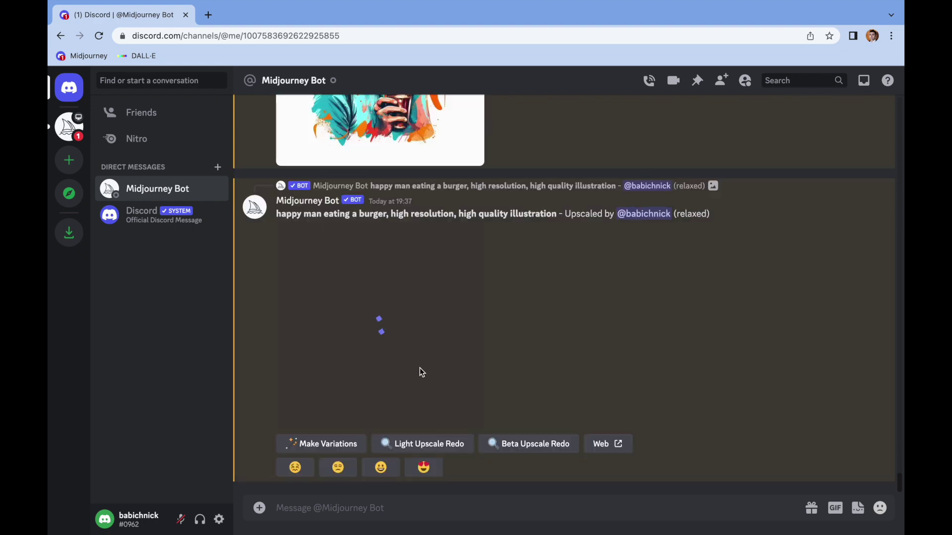
click(438, 332)
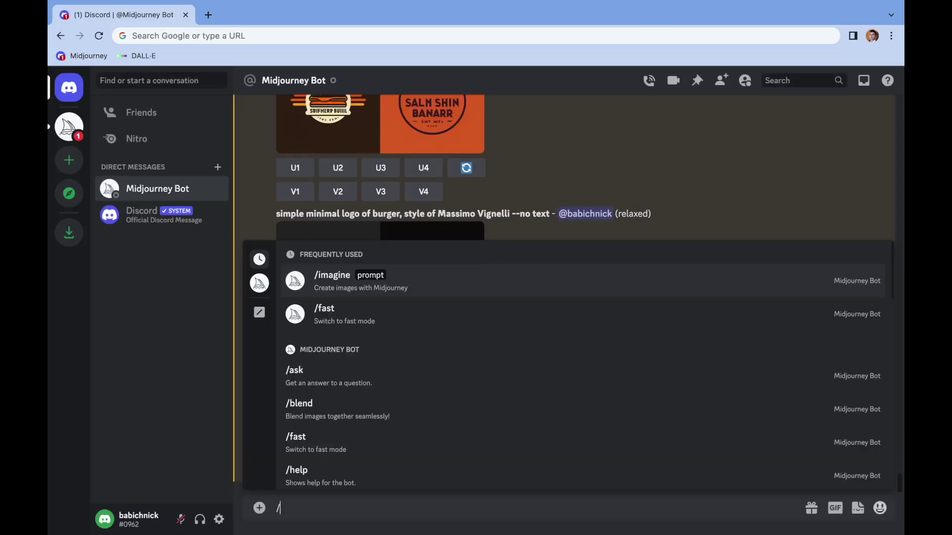
- Submit /imagine 'simple mascot for a food delivery company, japanese style' and enlarge the resulting grid
text(im)
key(Tab)
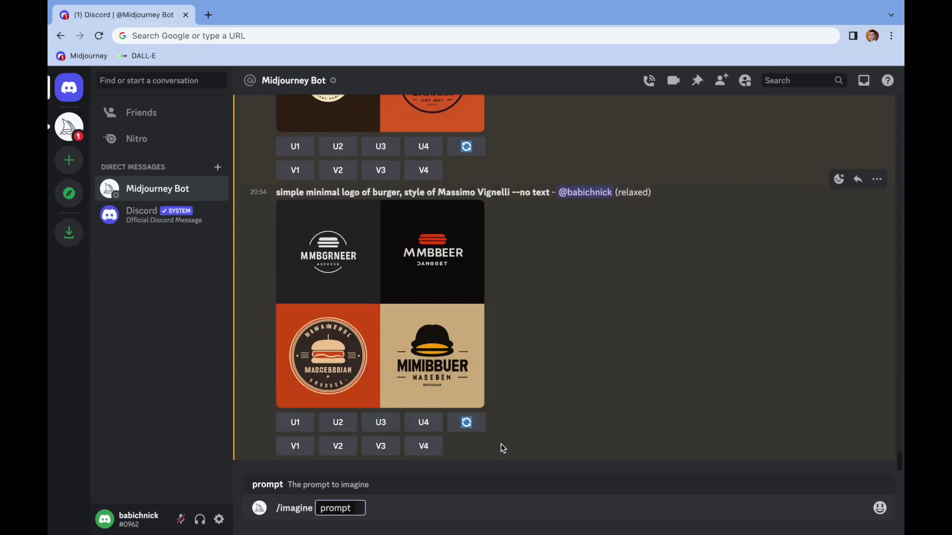
text(simple mascot for a food delivery company, japanese style)
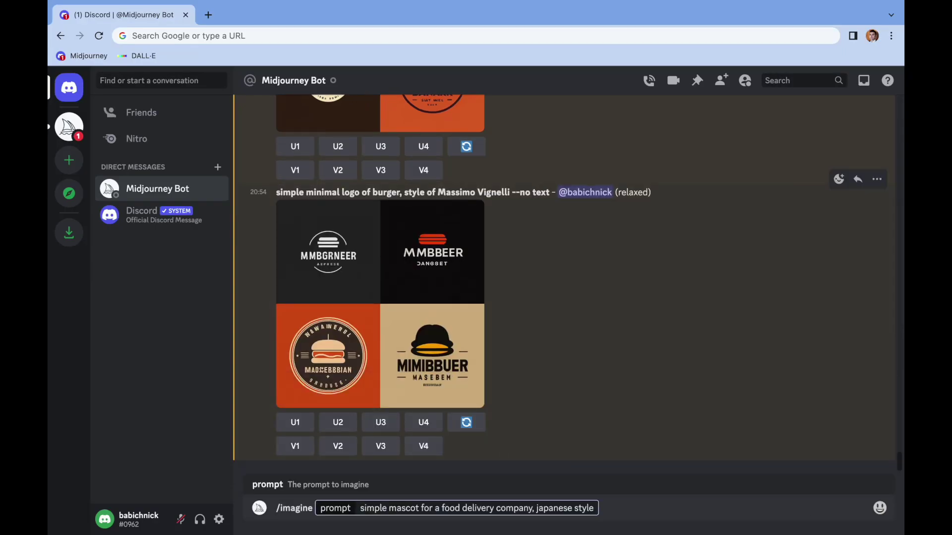
key(Return)
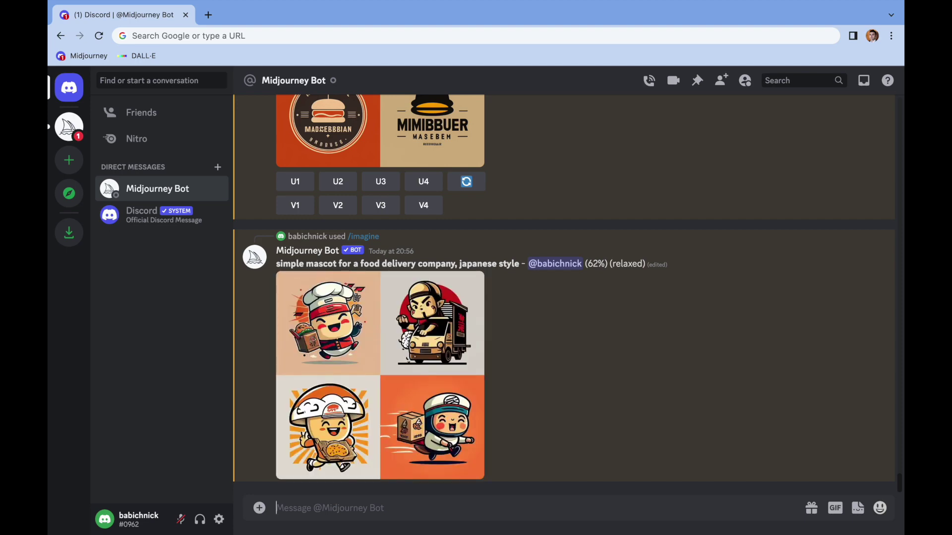
click(406, 421)
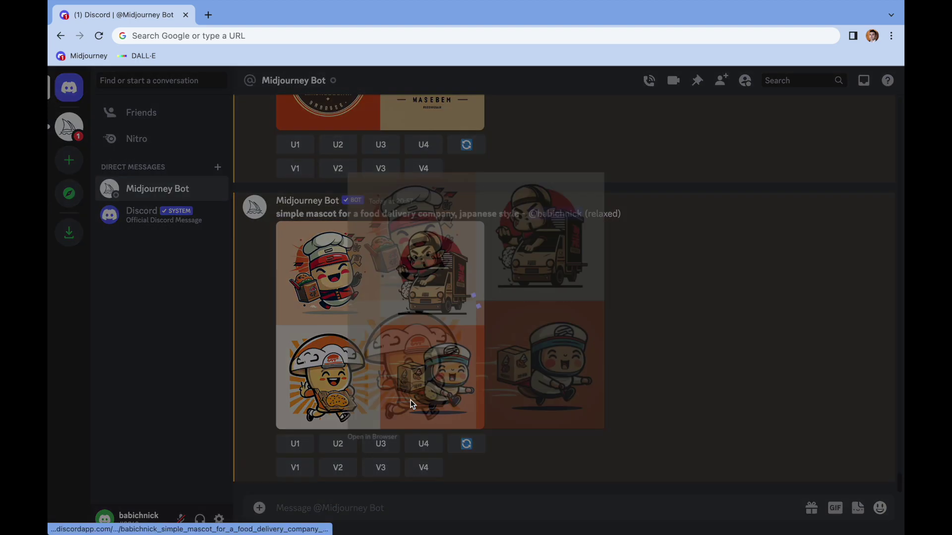